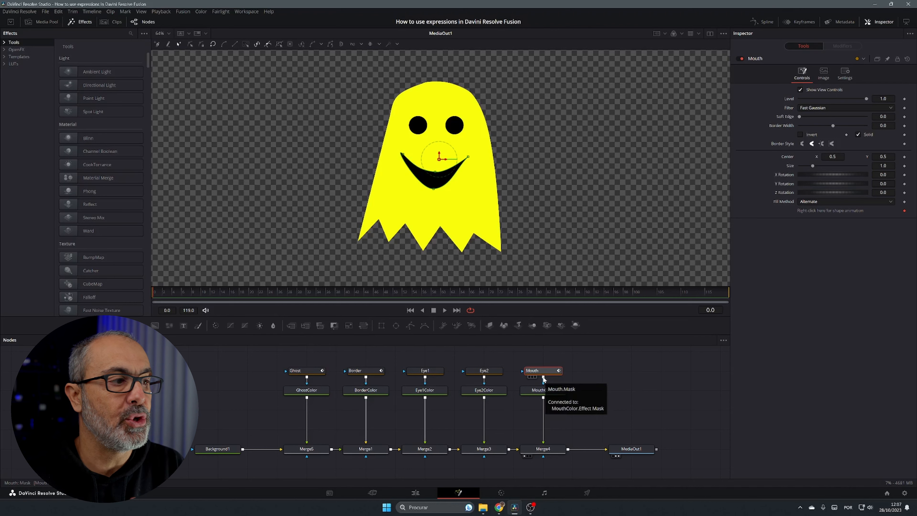
# Select the Ghost mask, shift its center X away, and reset it to default
pyautogui.click(314, 370)
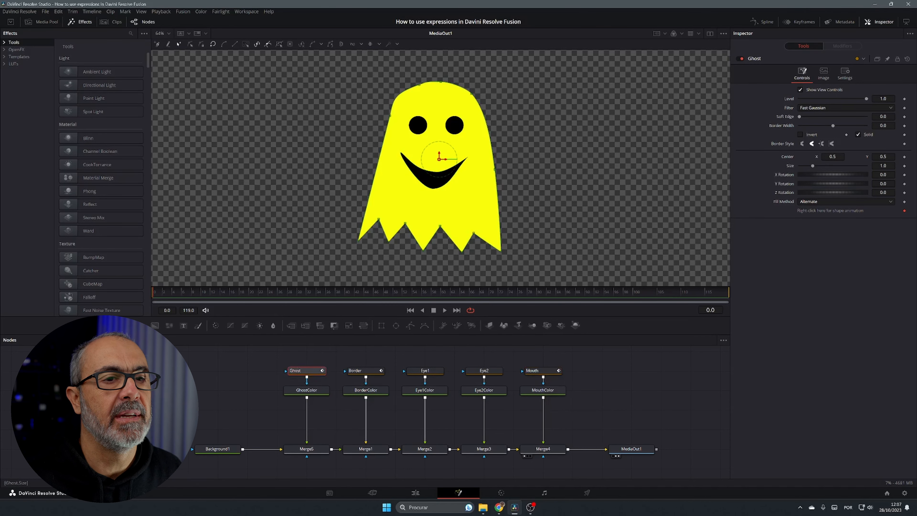
pyautogui.moveTo(833, 156); pyautogui.dragTo(762, 156)
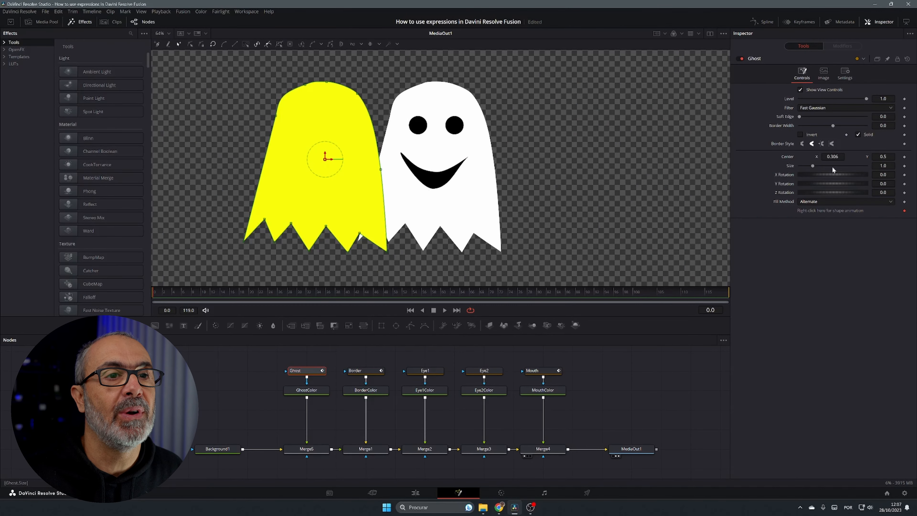
pyautogui.doubleClick(784, 156)
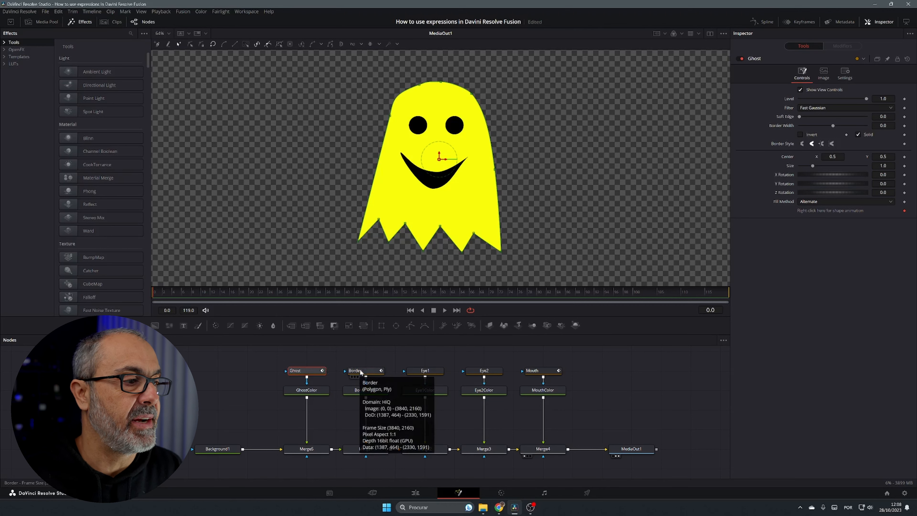
# Pin the Ghost controls in the Inspector and select the Border mask so both sets of controls show
pyautogui.click(369, 350)
pyautogui.moveTo(358, 371)
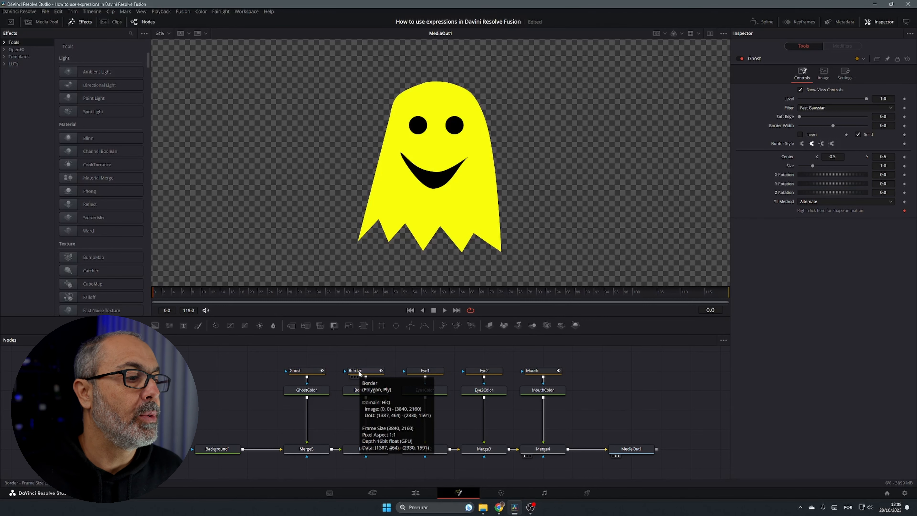
pyautogui.click(307, 370)
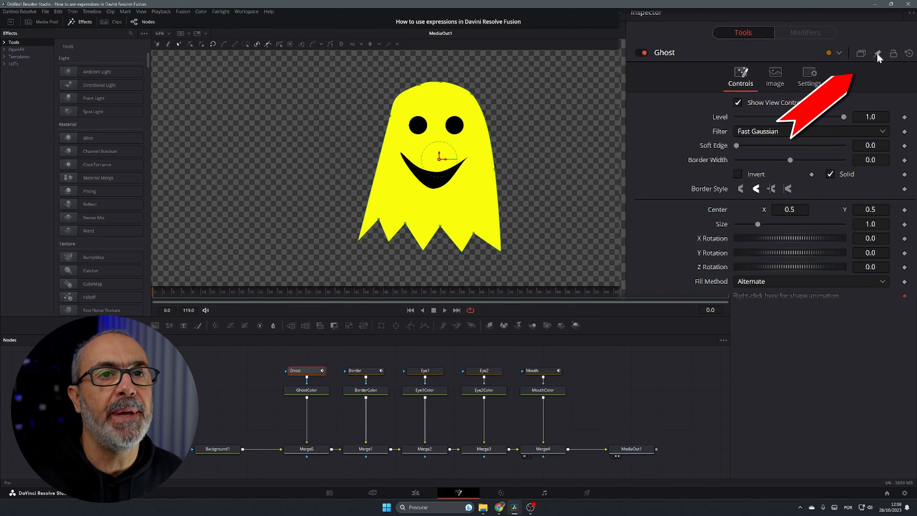
pyautogui.click(371, 373)
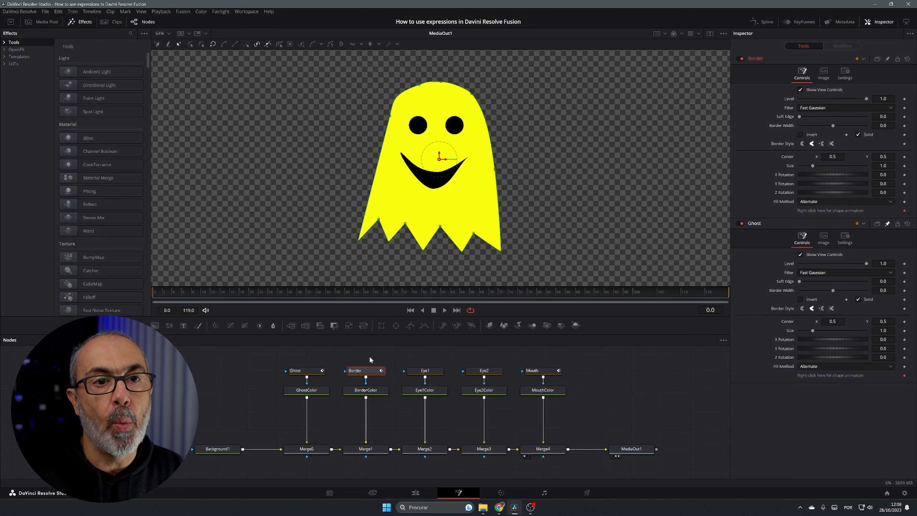
pyautogui.click(876, 24)
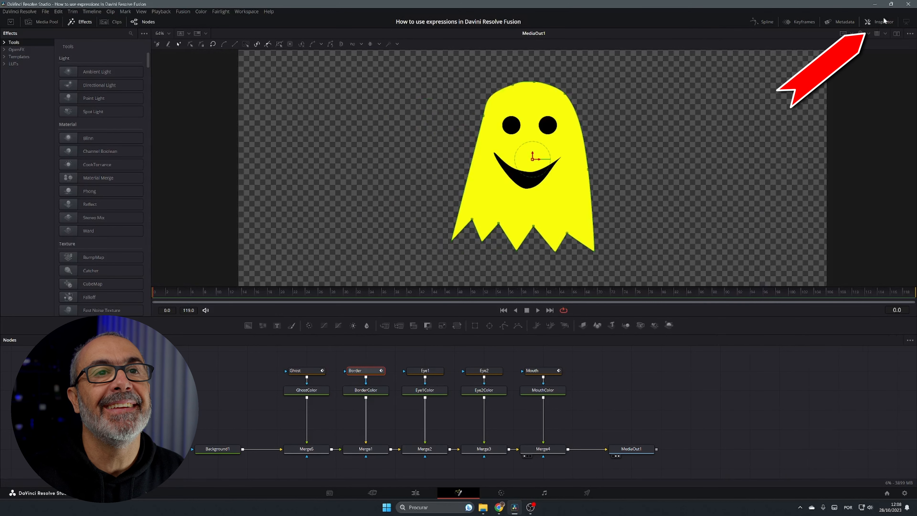
pyautogui.click(886, 21)
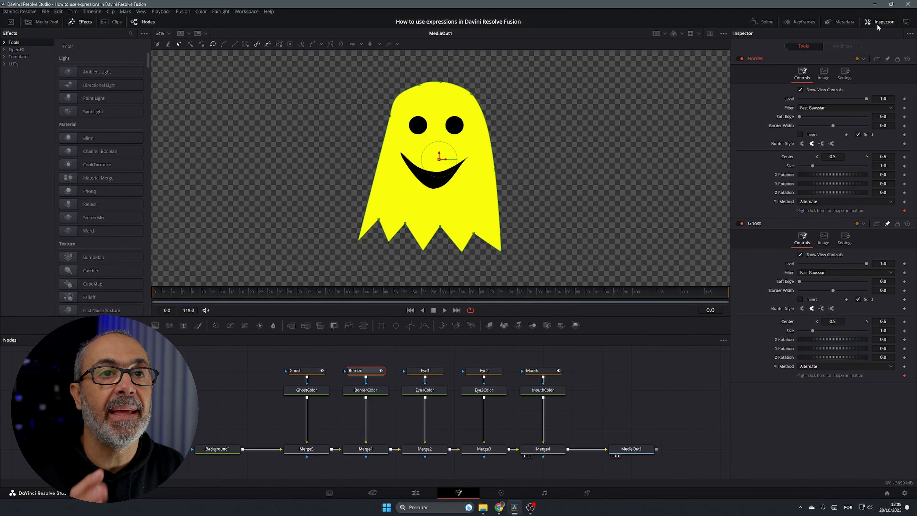
pyautogui.click(710, 33)
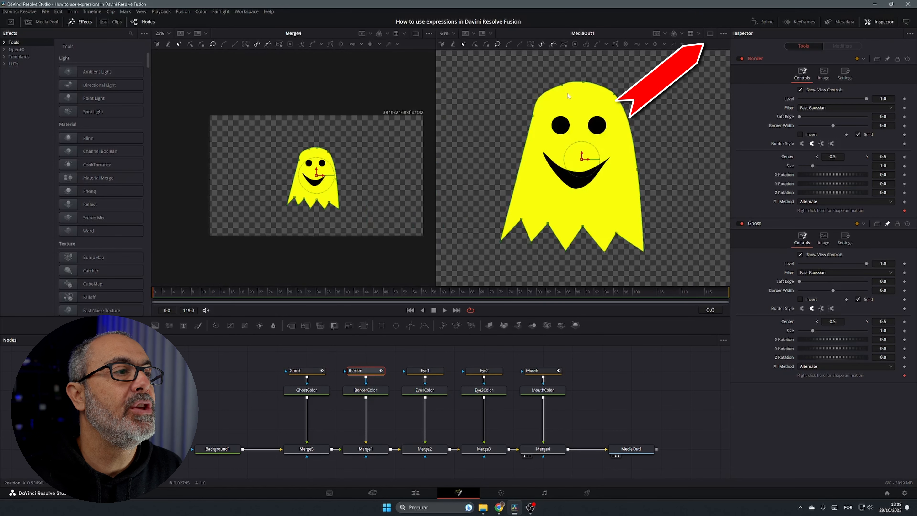
pyautogui.click(709, 33)
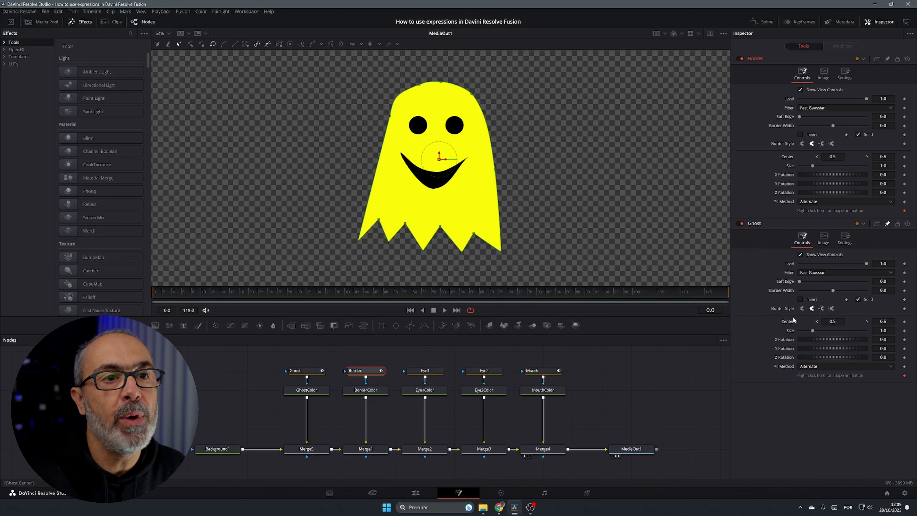
# Add an expression to the Border mask's center and link it to Ghost.Center
pyautogui.rightClick(789, 156)
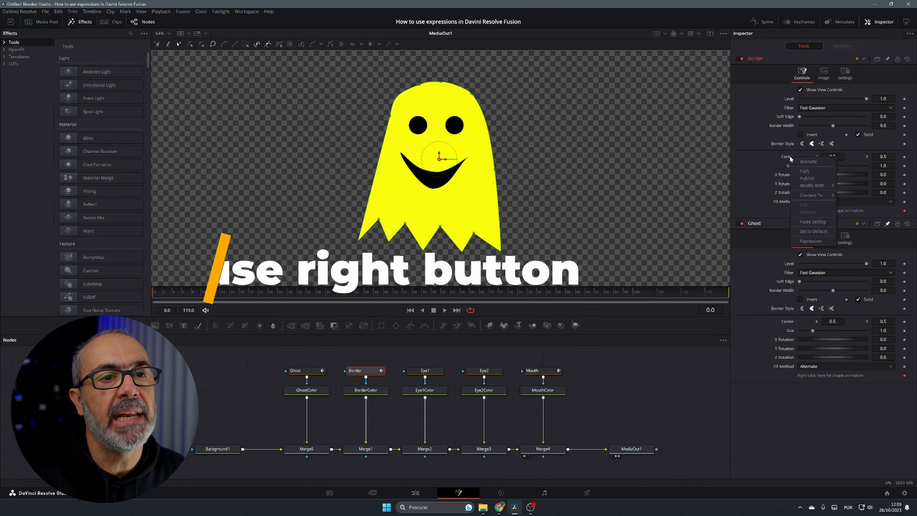
pyautogui.click(809, 240)
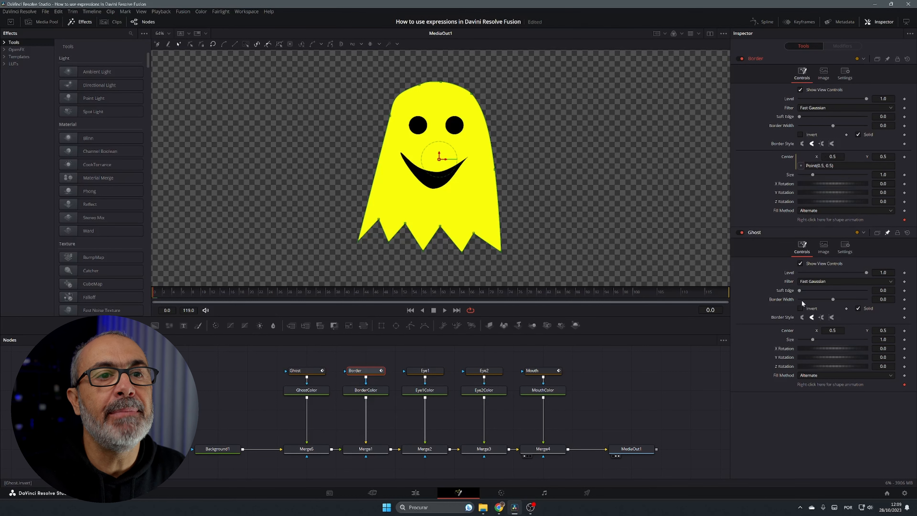
pyautogui.click(845, 166)
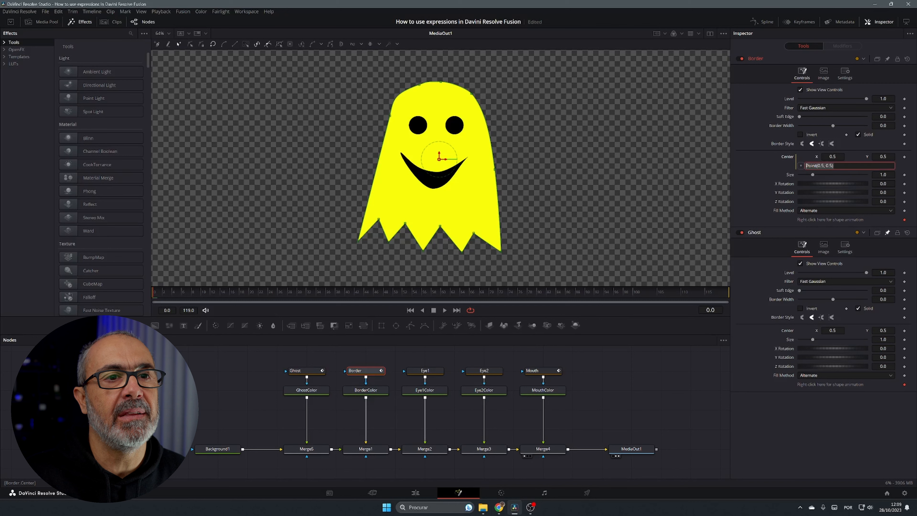
pyautogui.press('BackSpace')
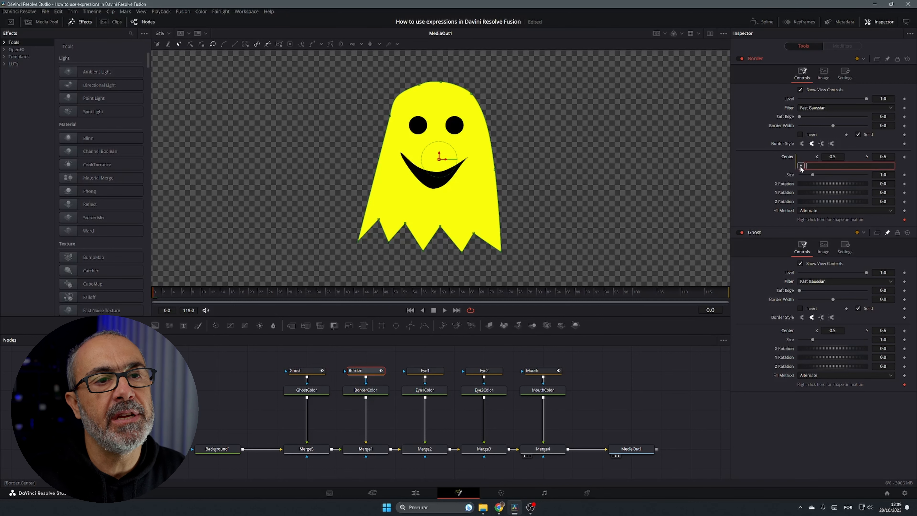
pyautogui.moveTo(800, 167); pyautogui.dragTo(790, 331)
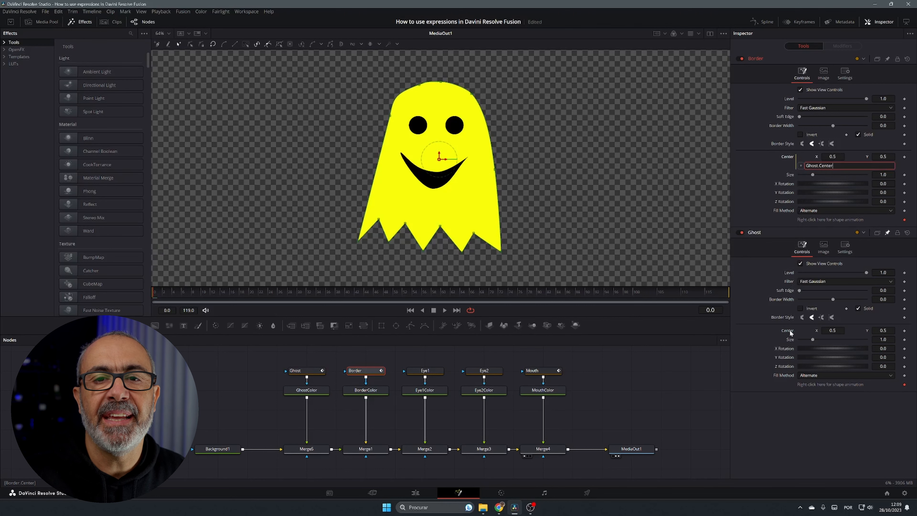
pyautogui.press('Tab')
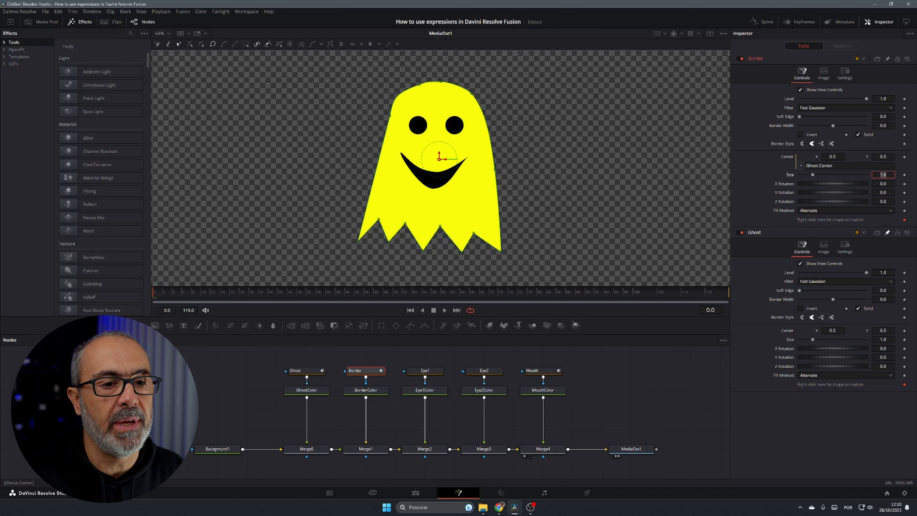
# Move the Ghost center X to test the link, then undo the move
pyautogui.moveTo(833, 331); pyautogui.dragTo(745, 331)
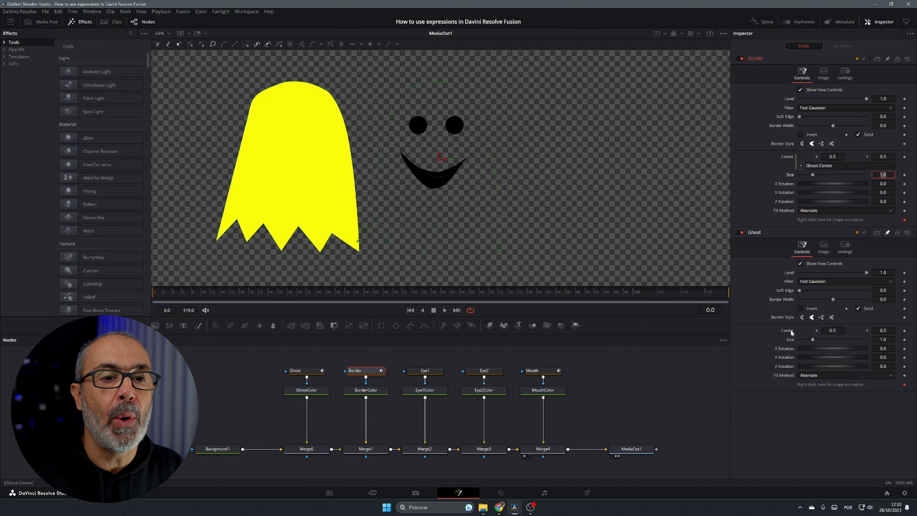
pyautogui.hotkey('ctrl', 'z')
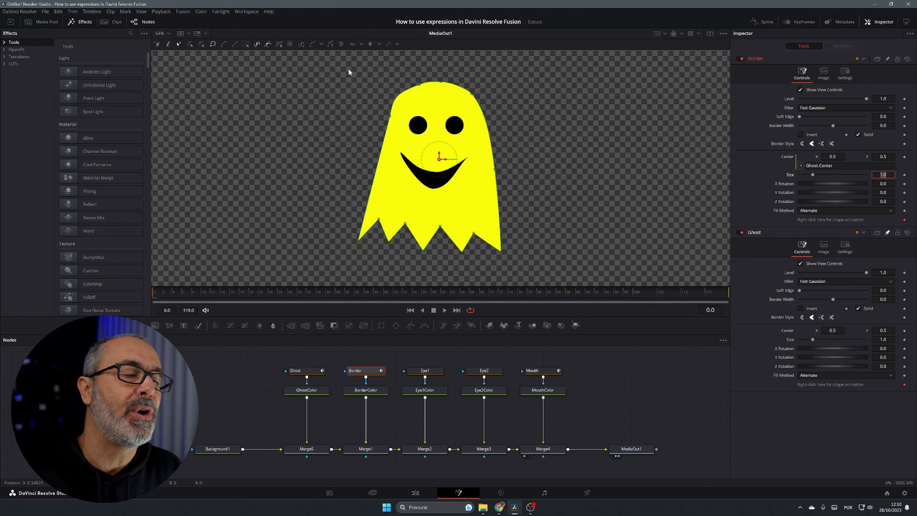
# Add an expression to the Mouth mask's center and link it to Ghost.Center
pyautogui.click(545, 372)
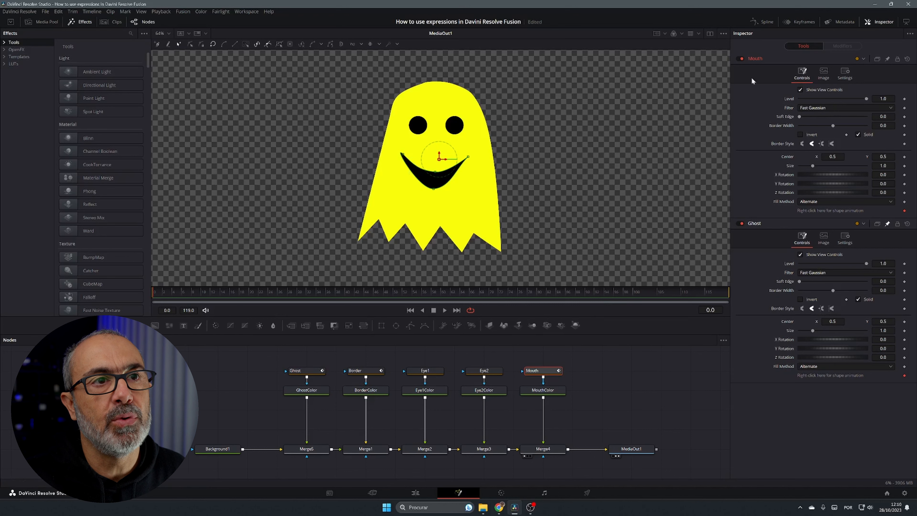
pyautogui.rightClick(790, 155)
pyautogui.click(810, 240)
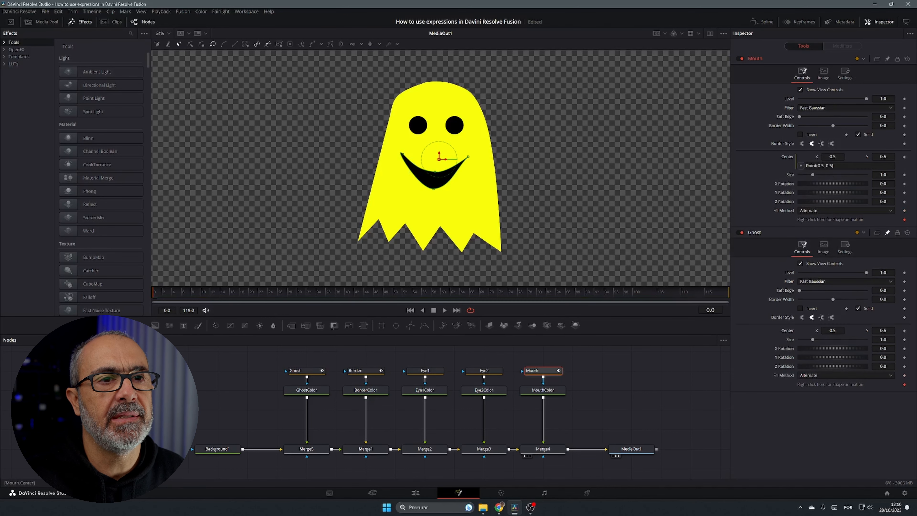
pyautogui.press('Delete')
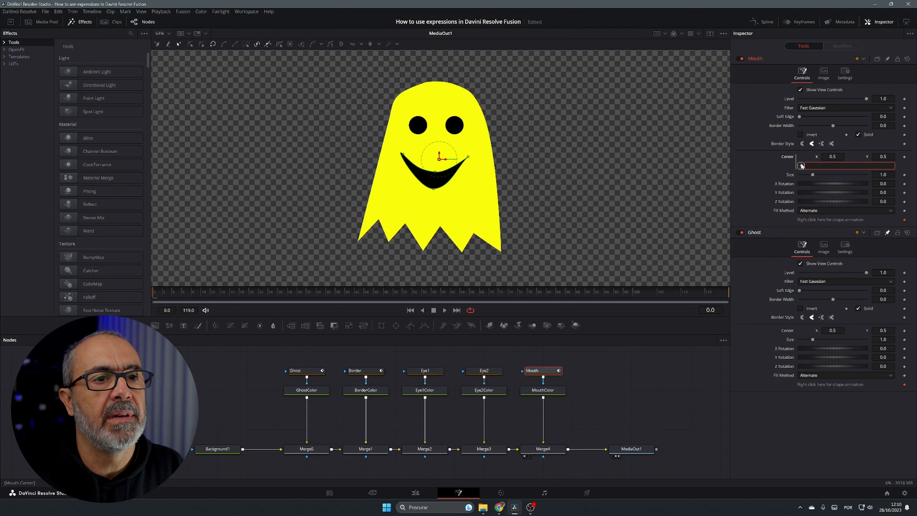
pyautogui.moveTo(801, 166); pyautogui.dragTo(790, 333)
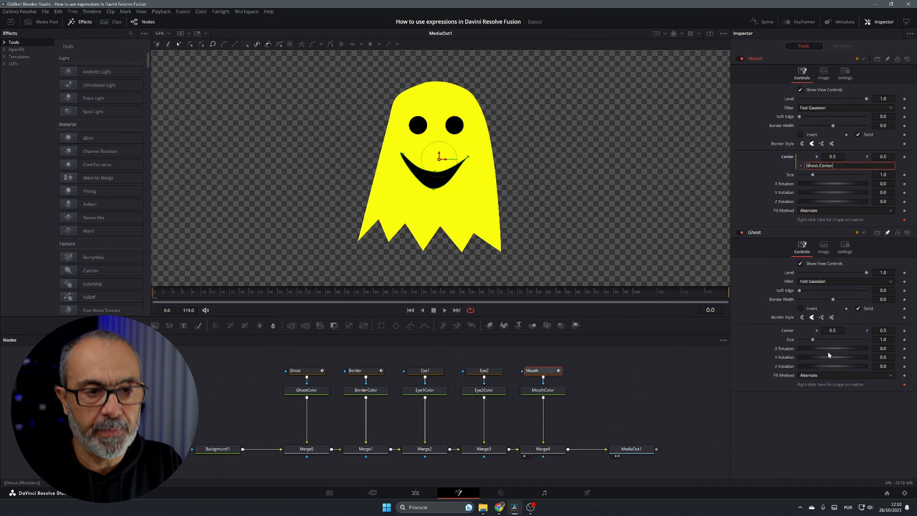
pyautogui.press('Tab')
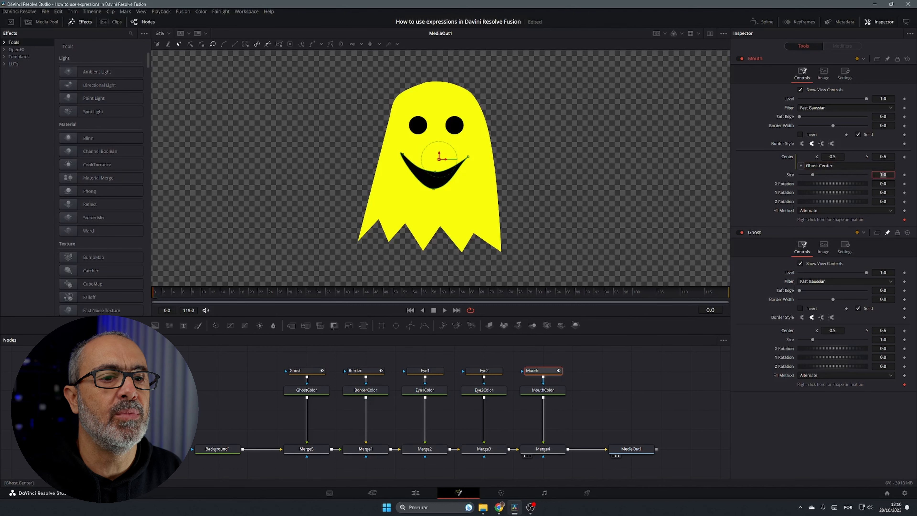
# Nudge the Ghost center X and reset it to default
pyautogui.moveTo(820, 331)
pyautogui.mouseDown()
pyautogui.moveTo(711, 331)
pyautogui.moveTo(815, 331)
pyautogui.mouseUp()
pyautogui.doubleClick(792, 331)
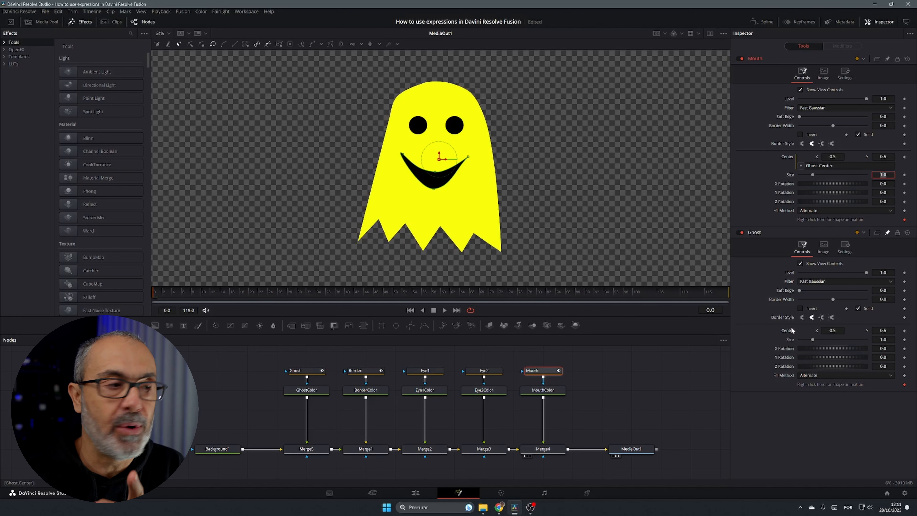
# Add an expression to the Eye1 mask's center, setting its X to Ghost.Center.X-0.036
pyautogui.click(423, 371)
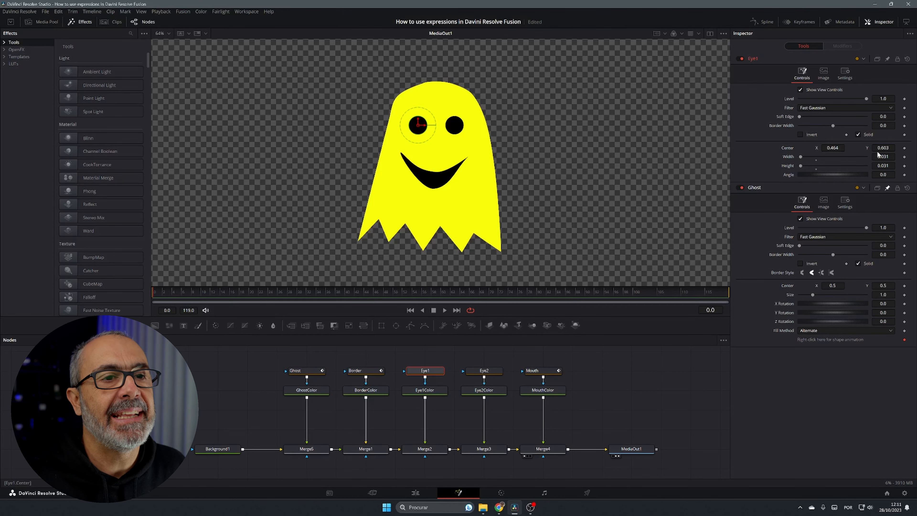
pyautogui.rightClick(783, 148)
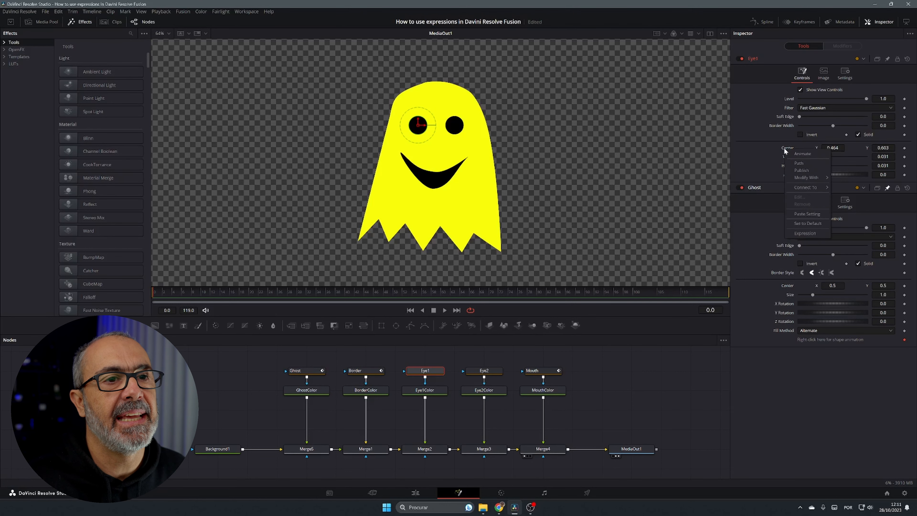
pyautogui.click(804, 233)
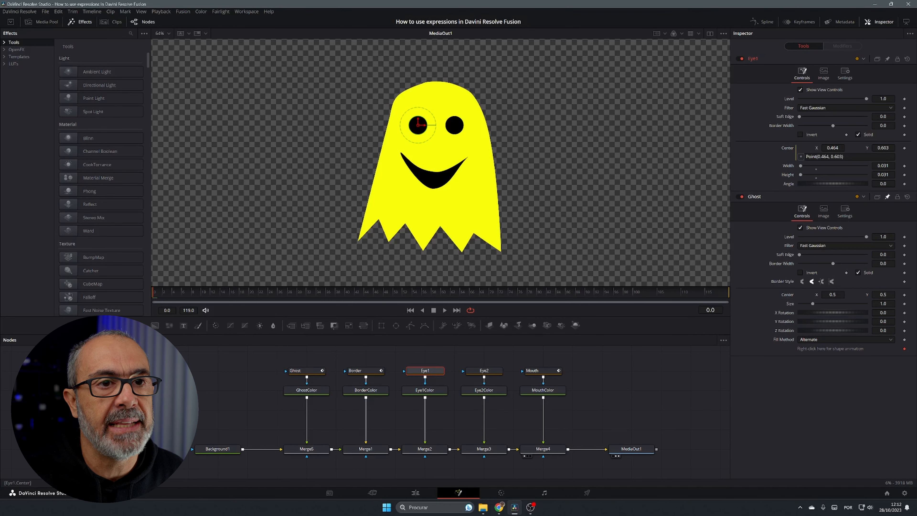
pyautogui.click(830, 156)
pyautogui.press('BackSpace')
pyautogui.press('BackSpace')
pyautogui.press('BackSpace')
pyautogui.press('BackSpace')
pyautogui.press('BackSpace')
pyautogui.press('BackSpace')
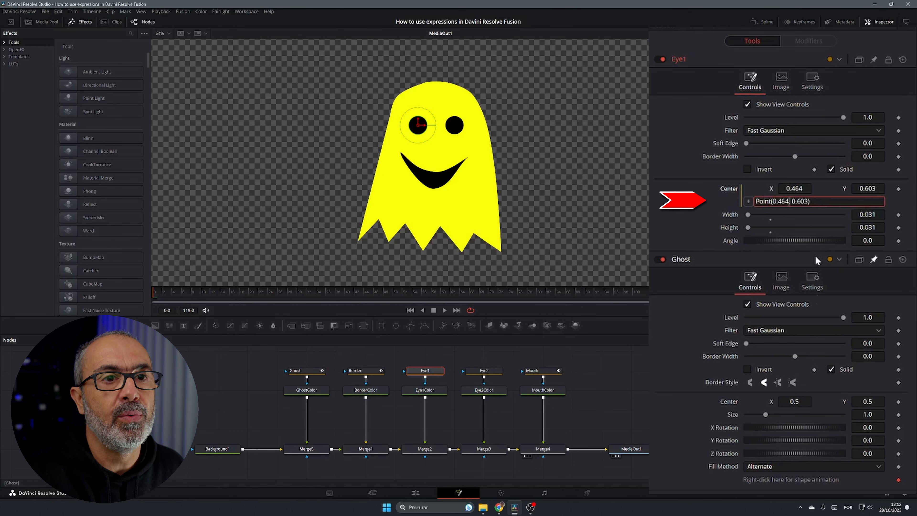
pyautogui.write('Ghos')
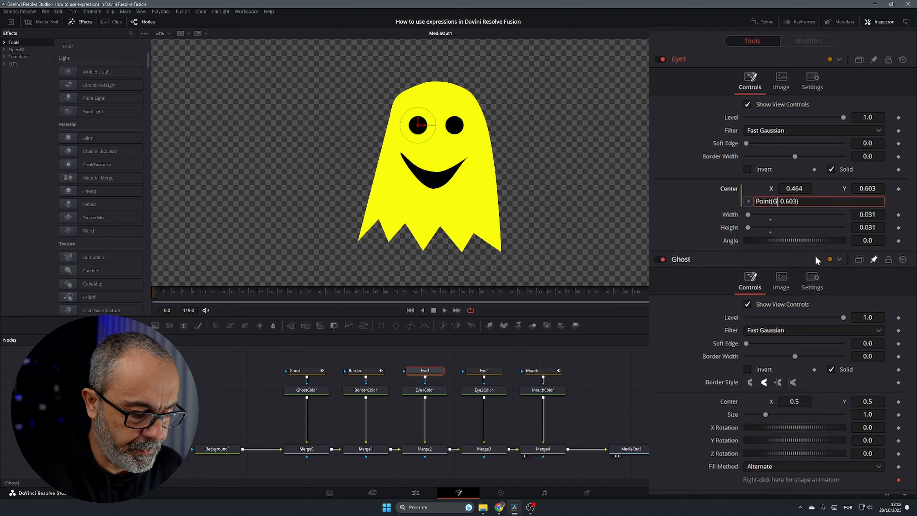
pyautogui.write('t')
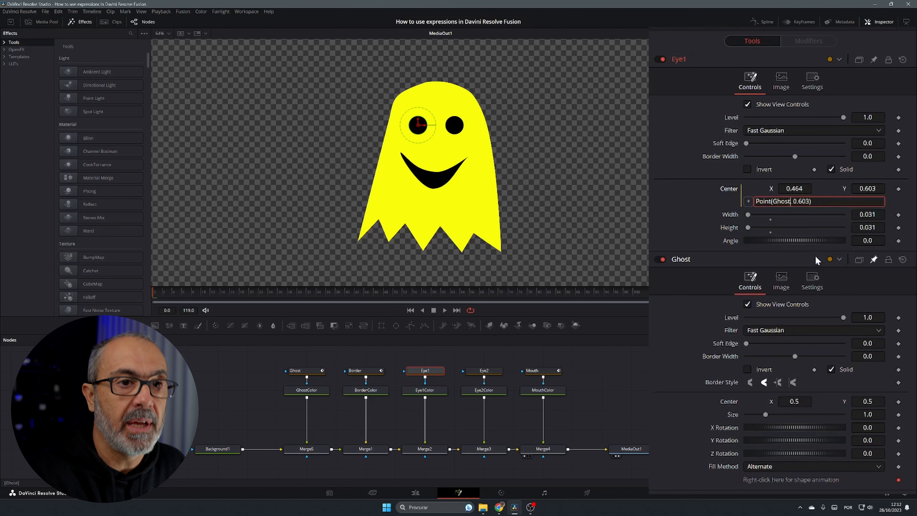
pyautogui.write('.Center')
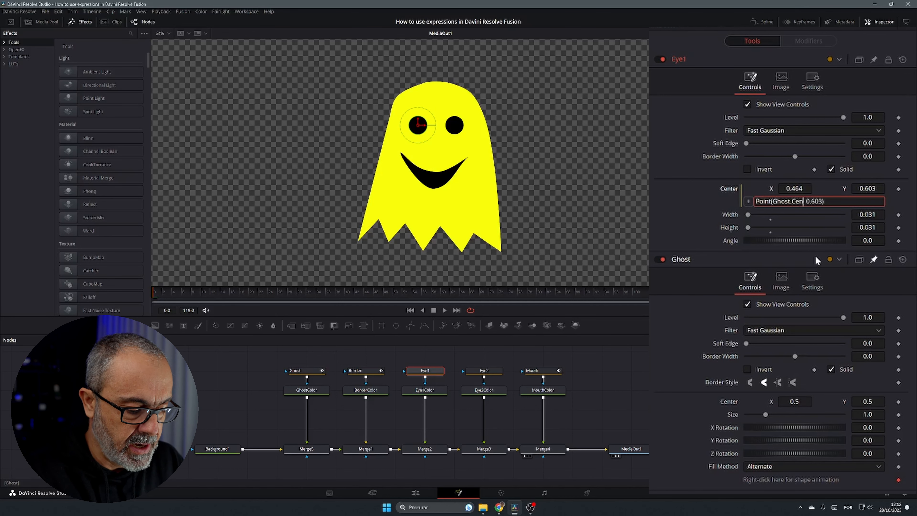
pyautogui.write('.')
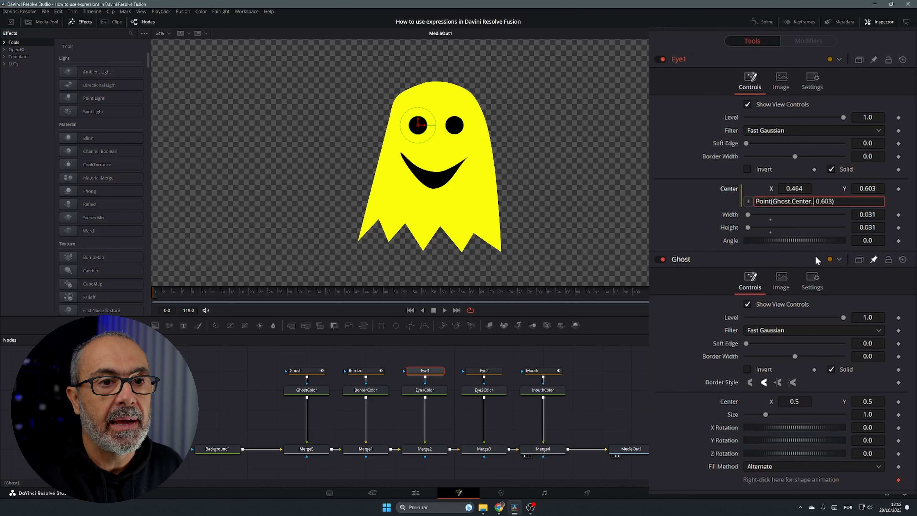
pyautogui.write('X')
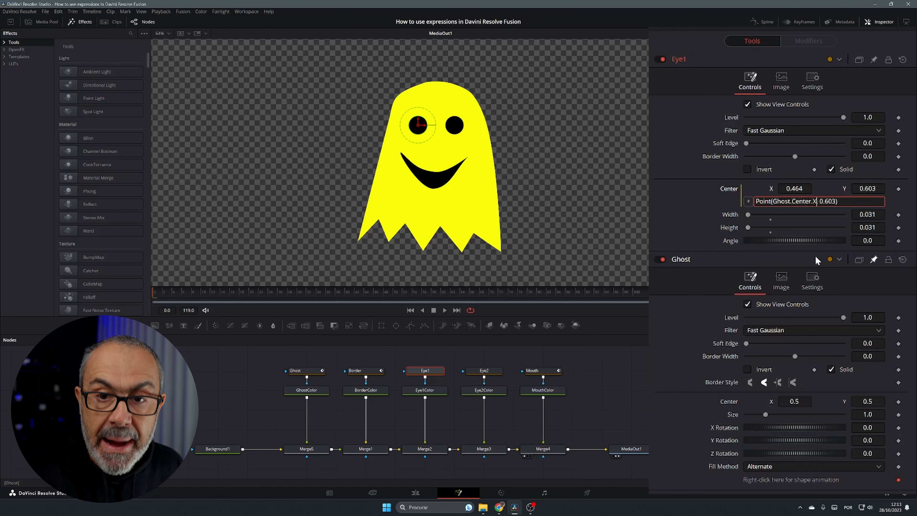
pyautogui.write('-')
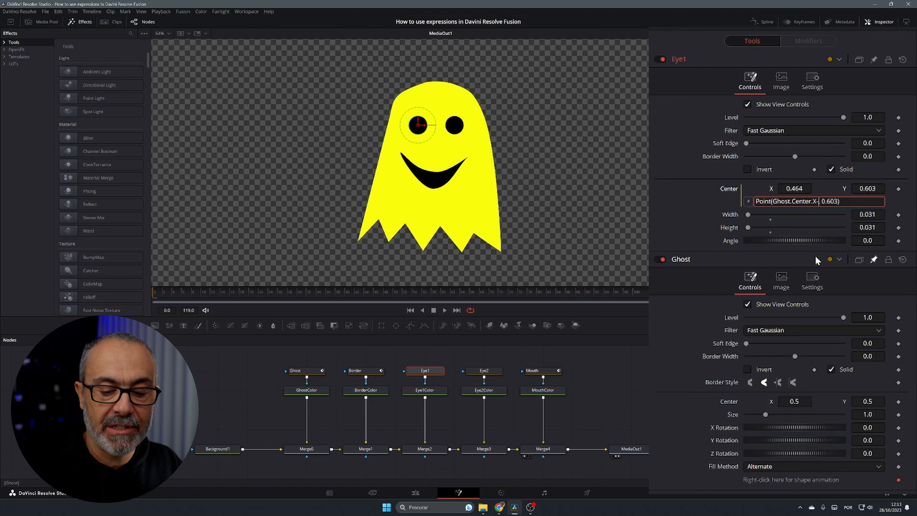
pyautogui.write('0.036')
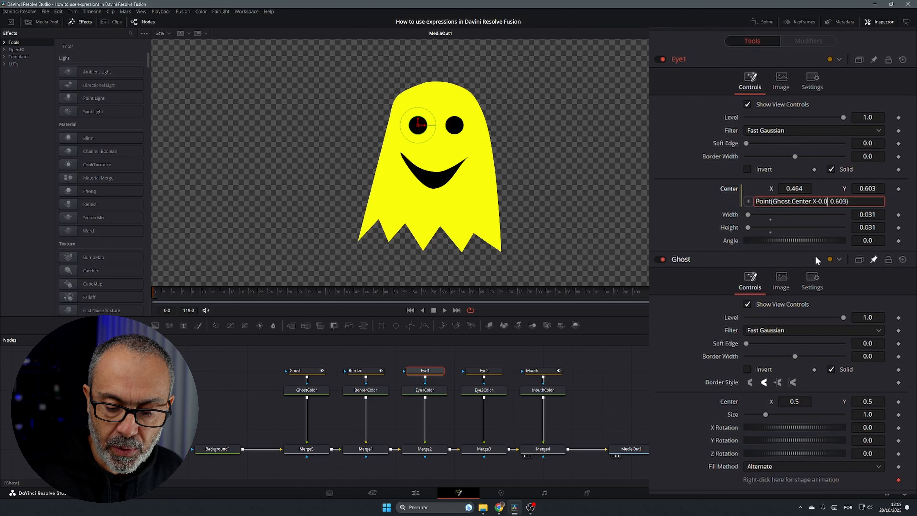
pyautogui.press('Tab')
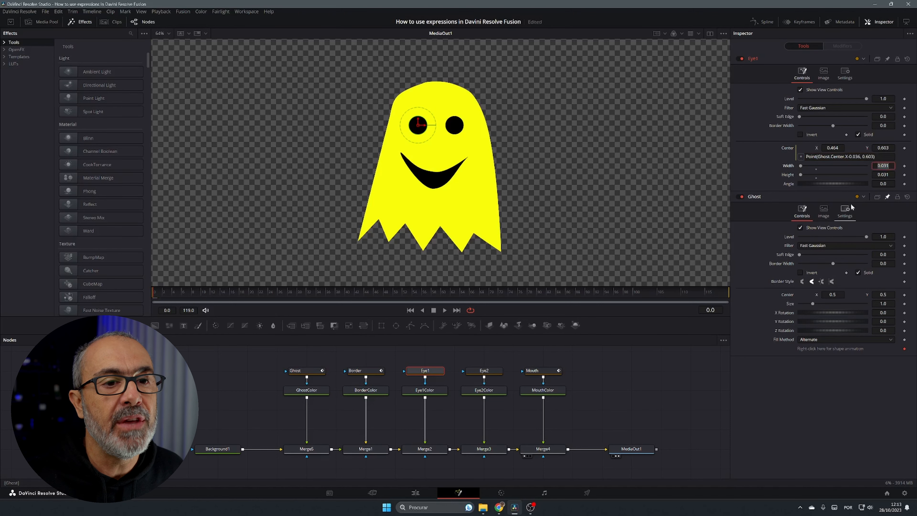
# Move the Ghost center to 0.468 X and scroll its values to test the link, then reset it to default
pyautogui.click(832, 295)
pyautogui.write('0.468')
pyautogui.press('Return')
pyautogui.scroll(-7, 832, 294)
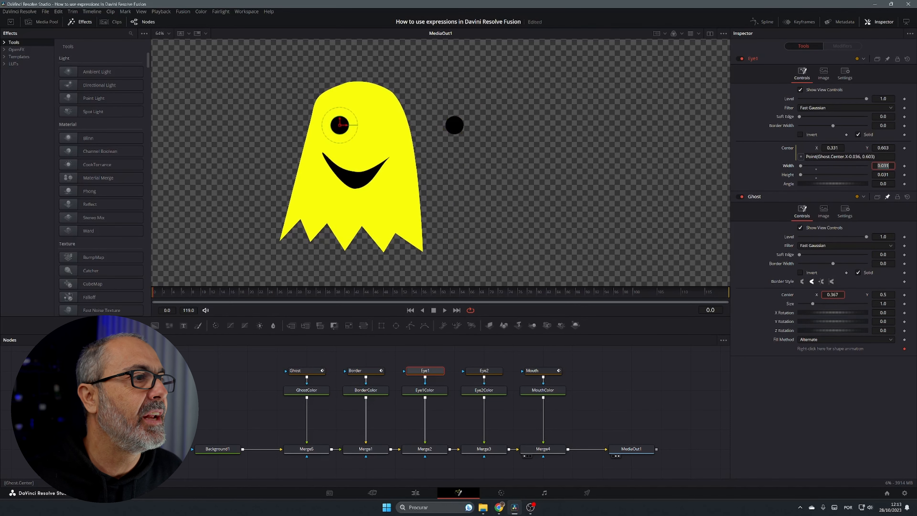
pyautogui.scroll(10, 832, 294)
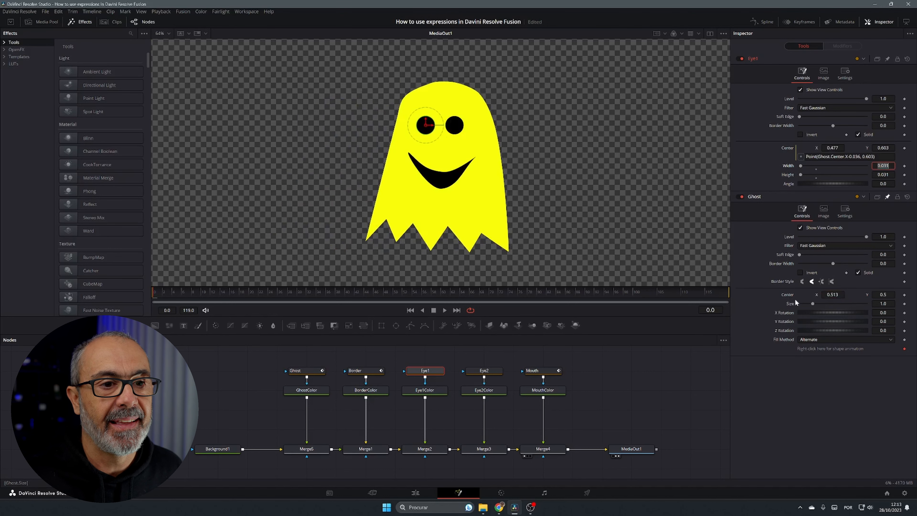
pyautogui.scroll(-1, 832, 294)
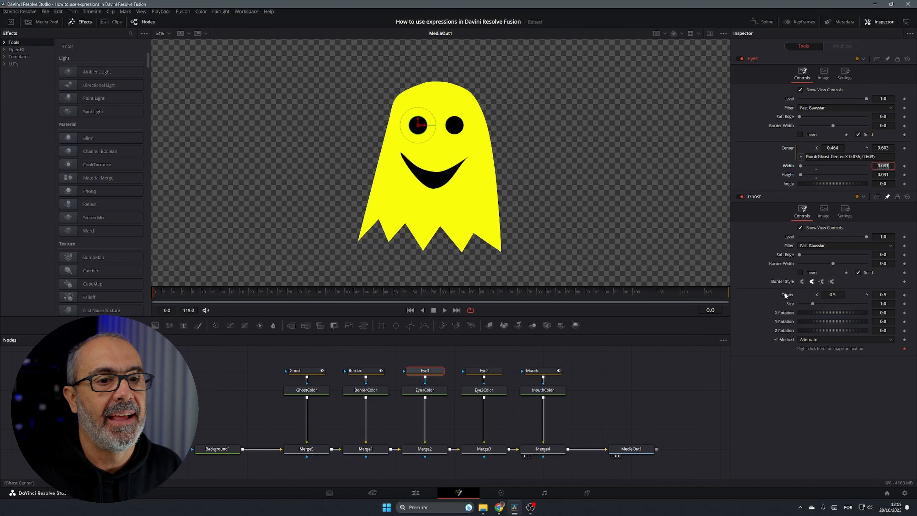
pyautogui.scroll(7, 883, 294)
pyautogui.scroll(-8, 883, 294)
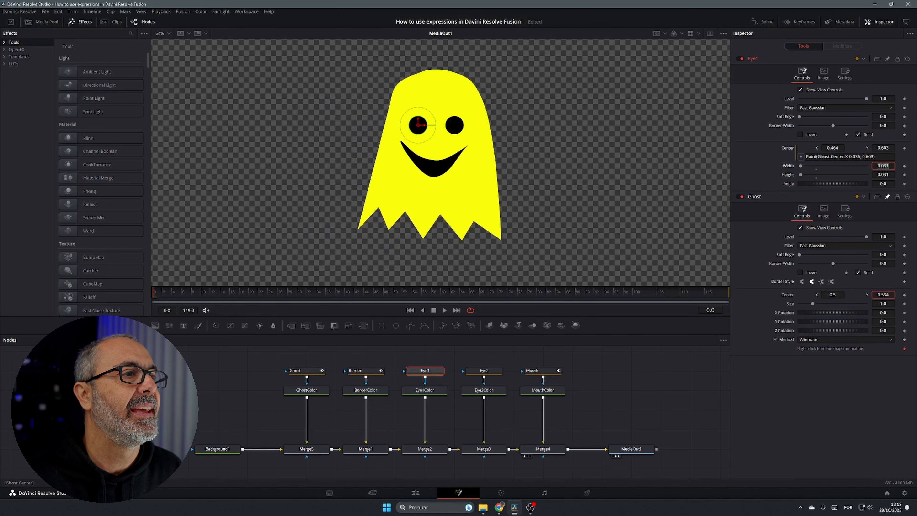
pyautogui.doubleClick(787, 296)
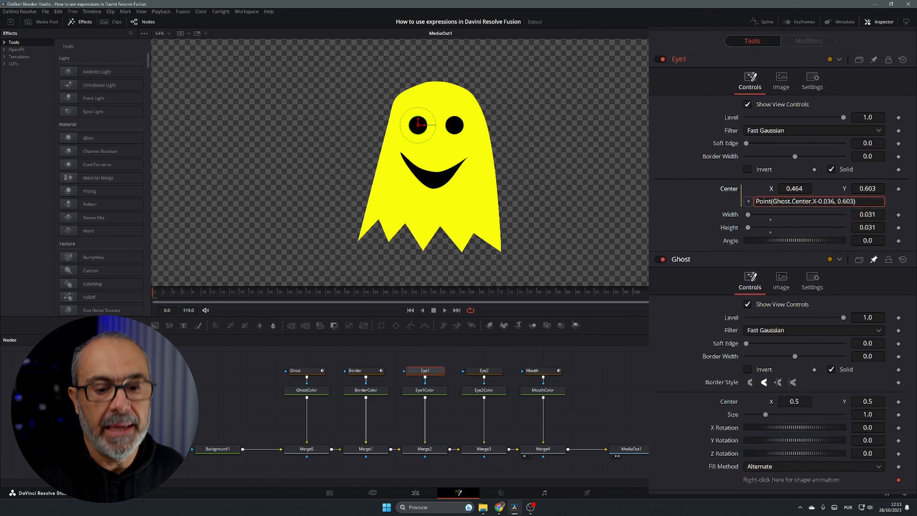
# Replace Eye1's Y value in the center expression with Ghost.Center.Y+103
pyautogui.press('BackSpace')
pyautogui.press('BackSpace')
pyautogui.press('BackSpace')
pyautogui.press('BackSpace')
pyautogui.press('BackSpace')
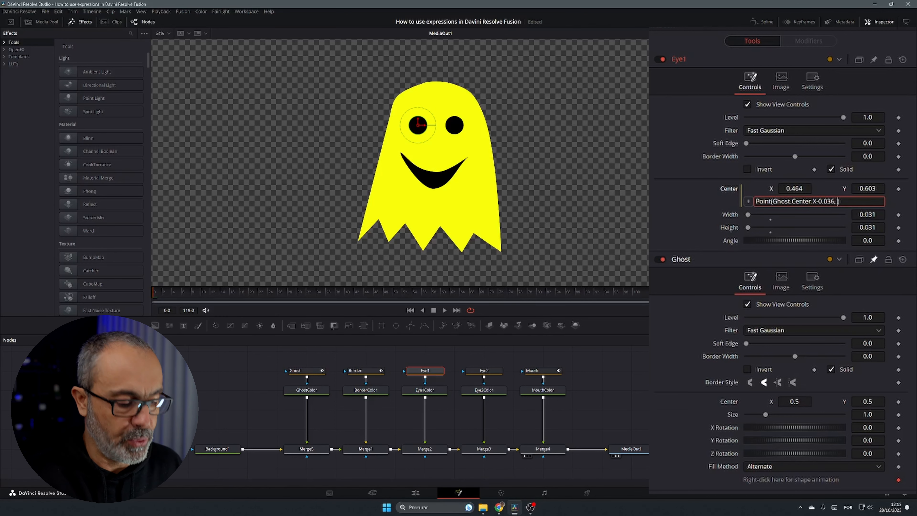
pyautogui.write('Ghost.Center.')
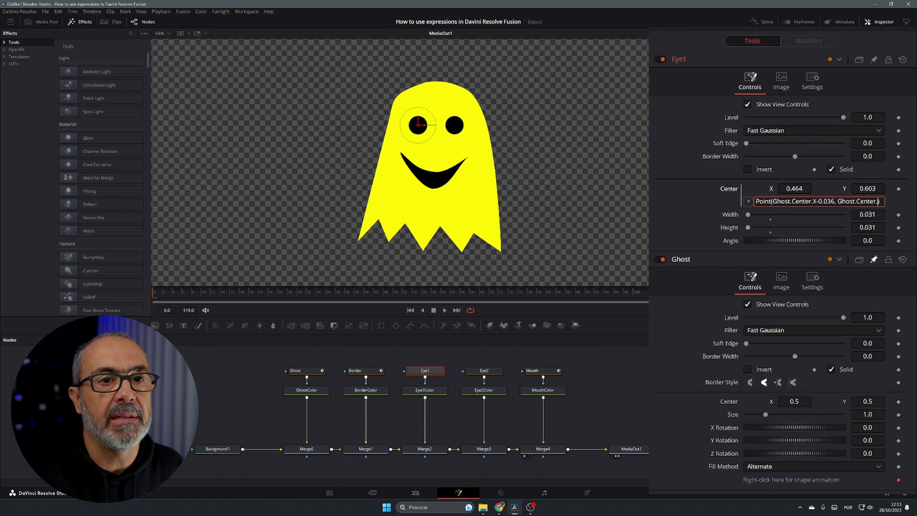
pyautogui.write('Y')
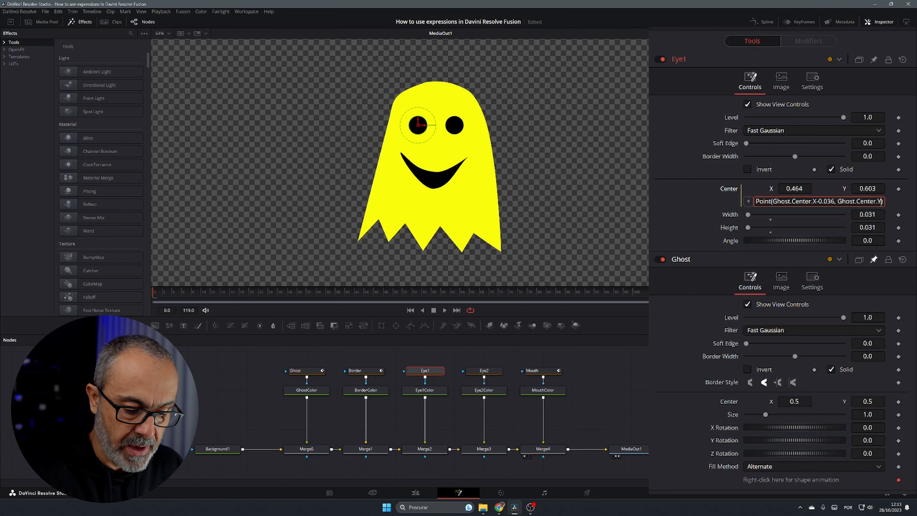
pyautogui.write('+10')
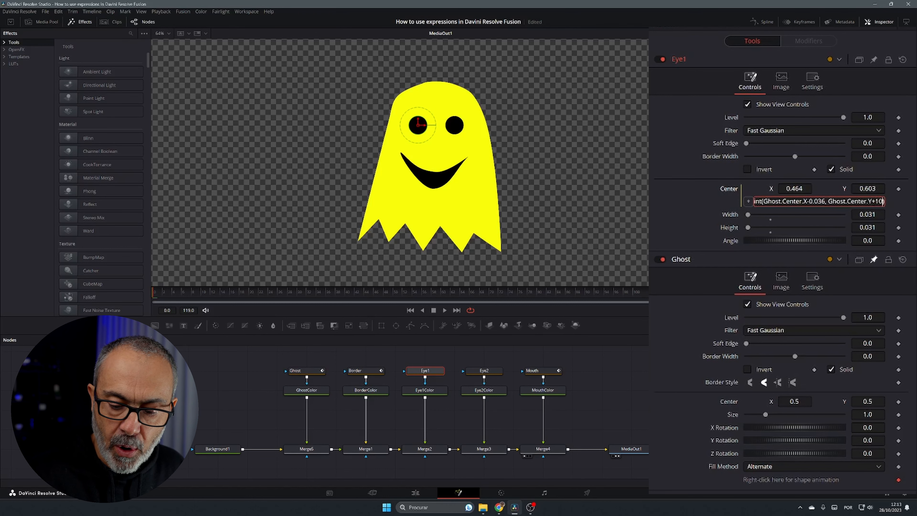
pyautogui.write('3')
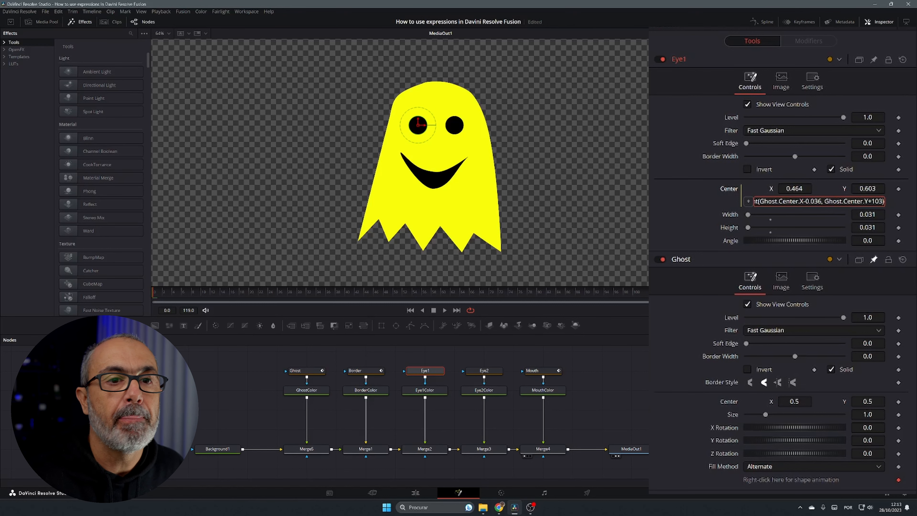
pyautogui.press('Tab')
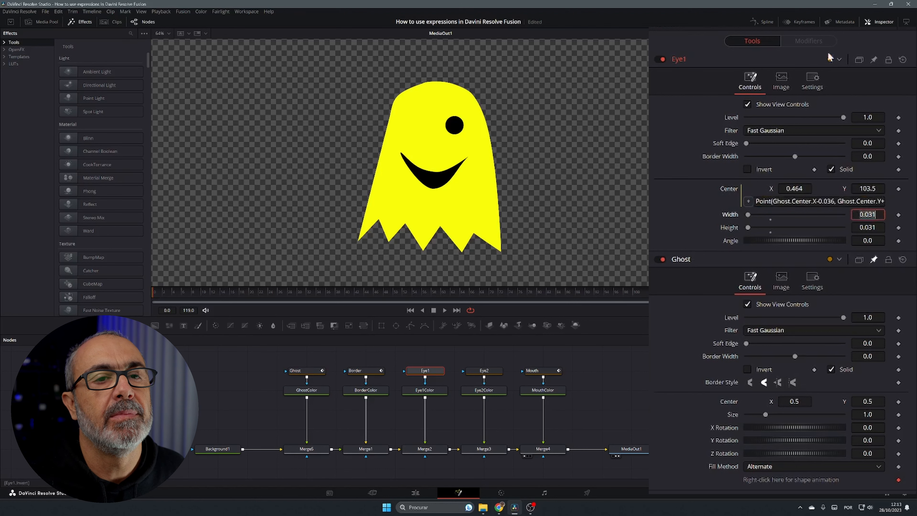
# Correct the Y offset in Eye1's center expression to Ghost.Center.Y+0.103
pyautogui.click(877, 201)
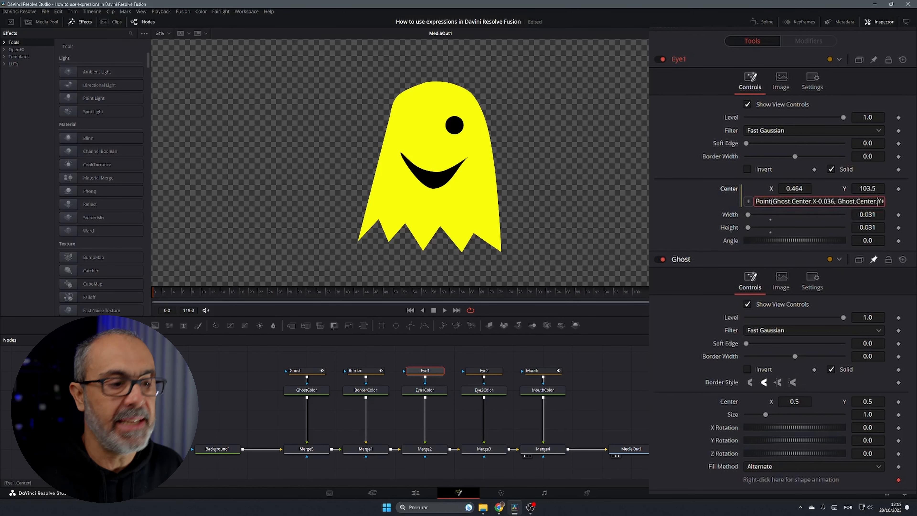
pyautogui.press('End')
pyautogui.press('Left')
pyautogui.press('Left')
pyautogui.press('Left')
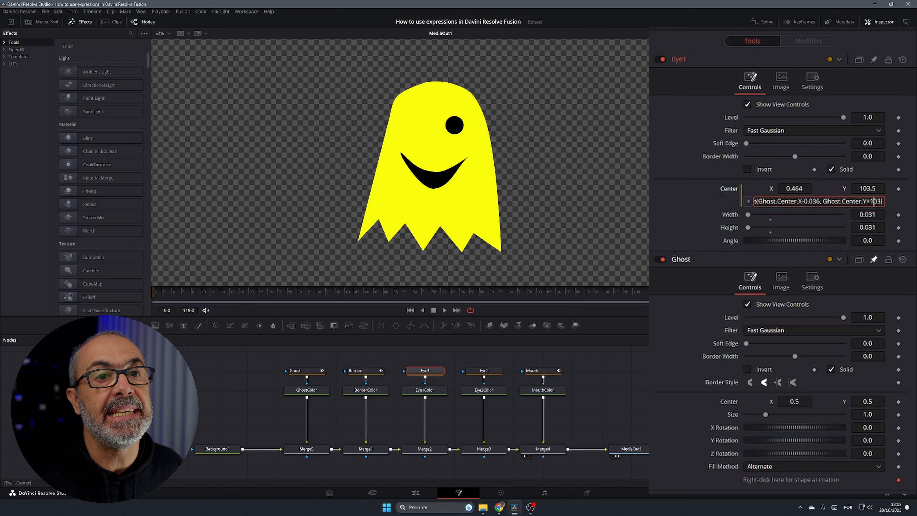
pyautogui.write('0.')
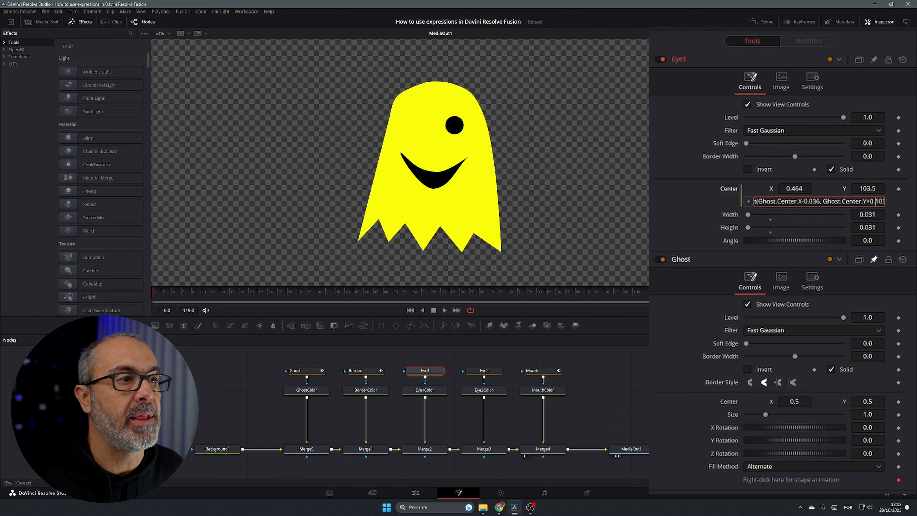
pyautogui.press('Tab')
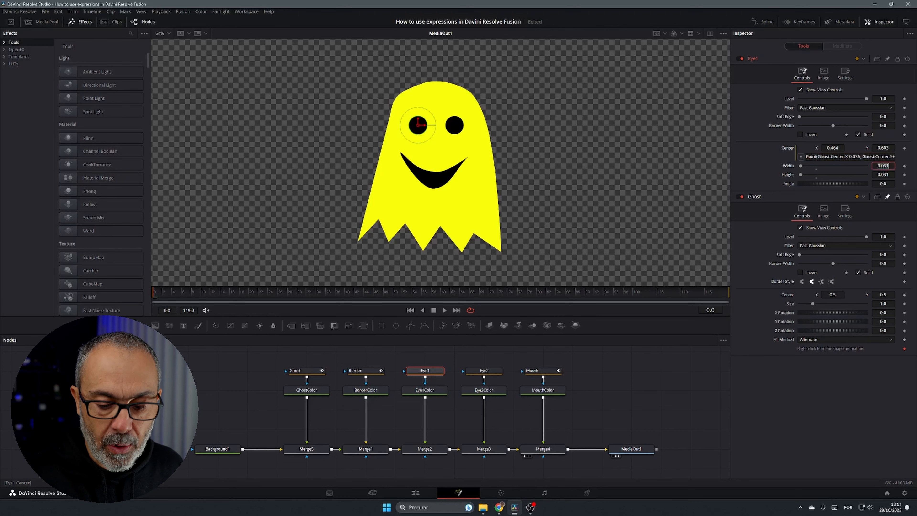
# Select and copy the whole Eye1 center expression
pyautogui.press('Home')
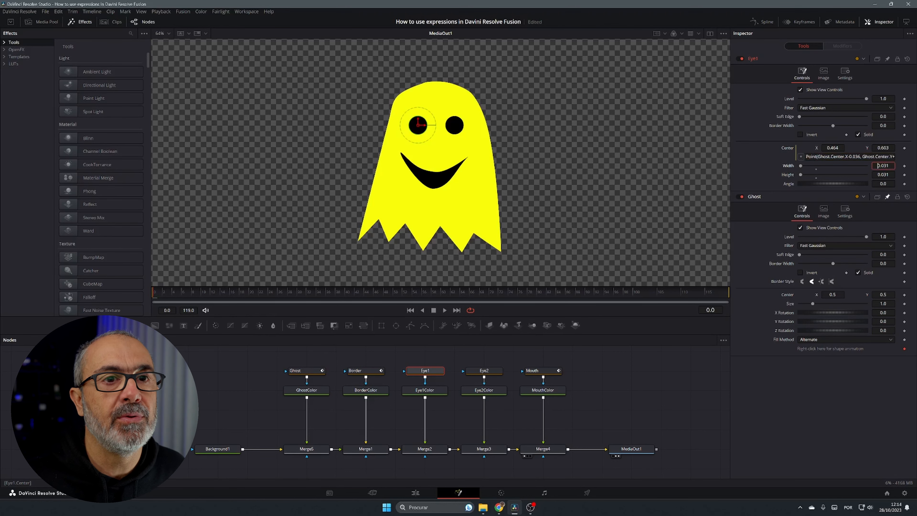
pyautogui.click(890, 157)
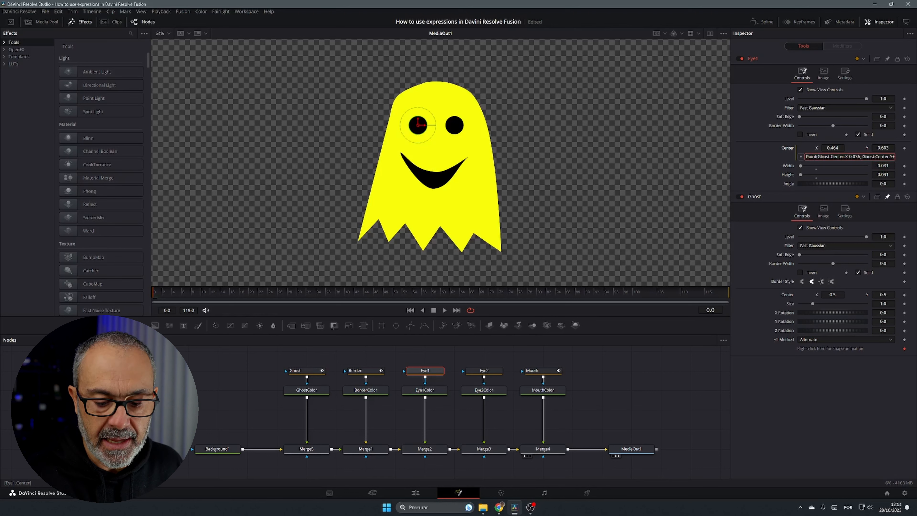
pyautogui.hotkey('shift', 'End')
pyautogui.hotkey('ctrl', 'c')
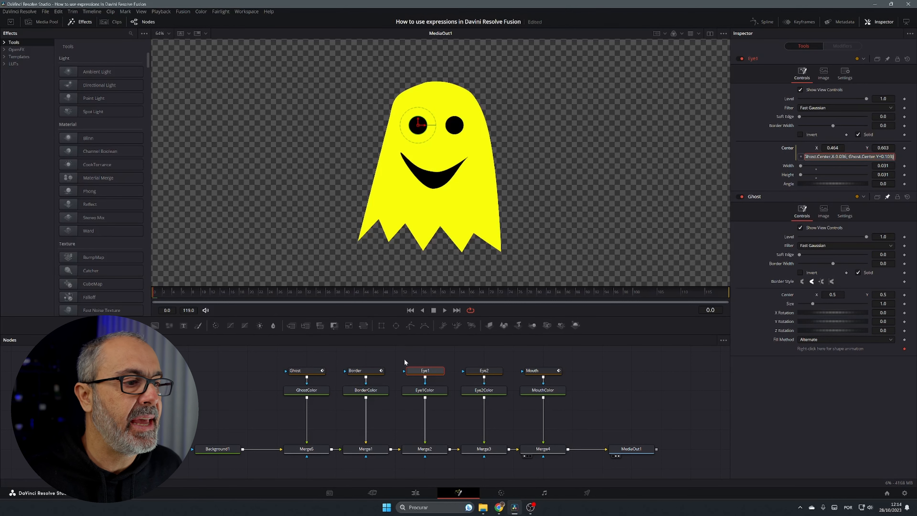
# Add an expression to Eye2's center by pasting Eye1's expression and changing the X offset to Ghost.Center.X+0.026
pyautogui.click(495, 371)
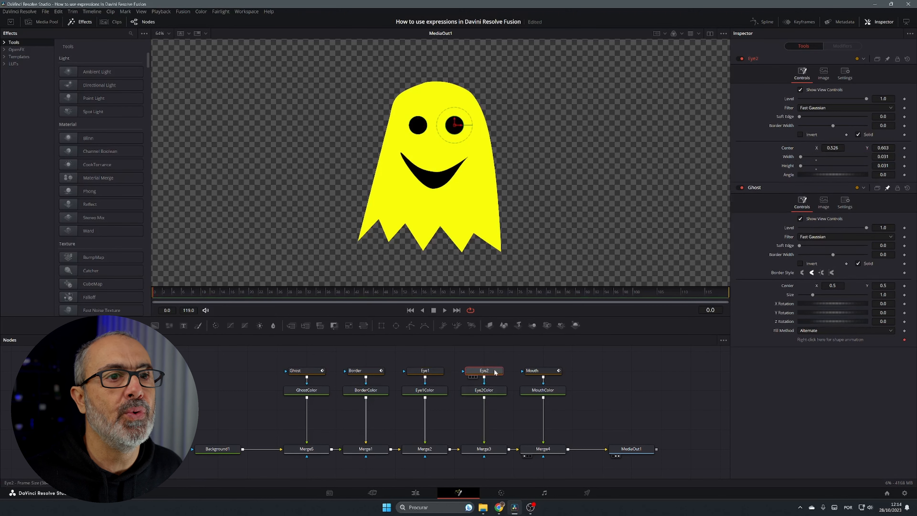
pyautogui.rightClick(789, 148)
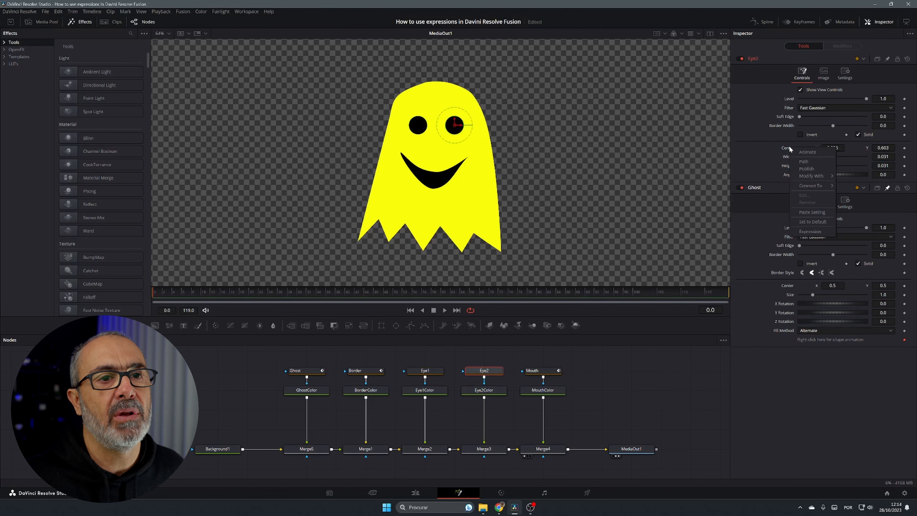
pyautogui.click(810, 231)
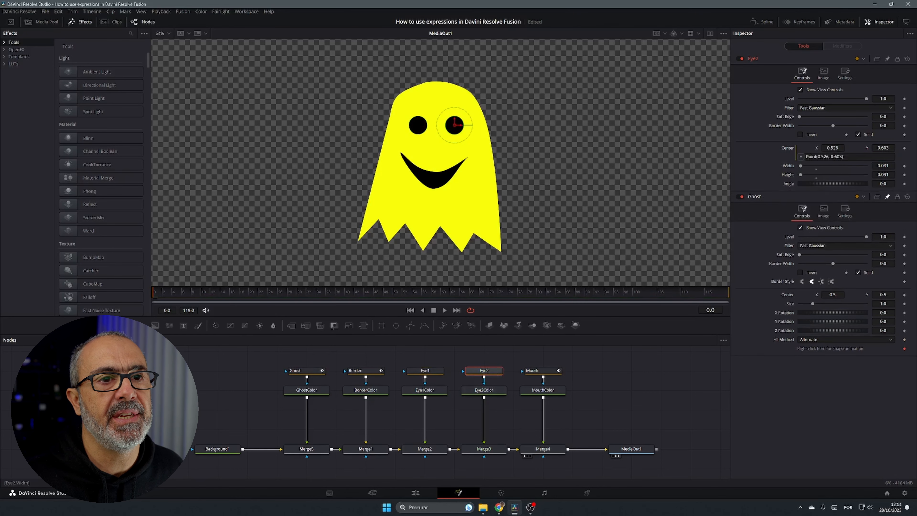
pyautogui.moveTo(846, 157); pyautogui.dragTo(806, 156)
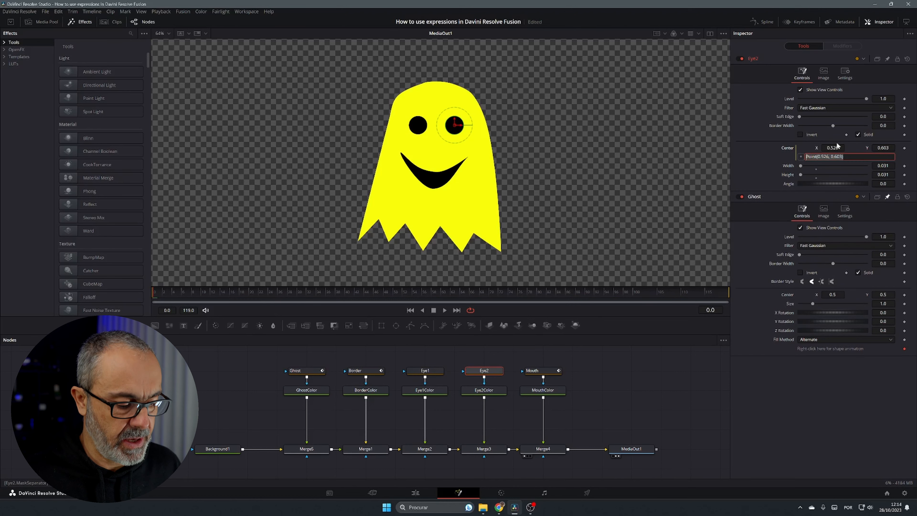
pyautogui.hotkey('ctrl', 'v')
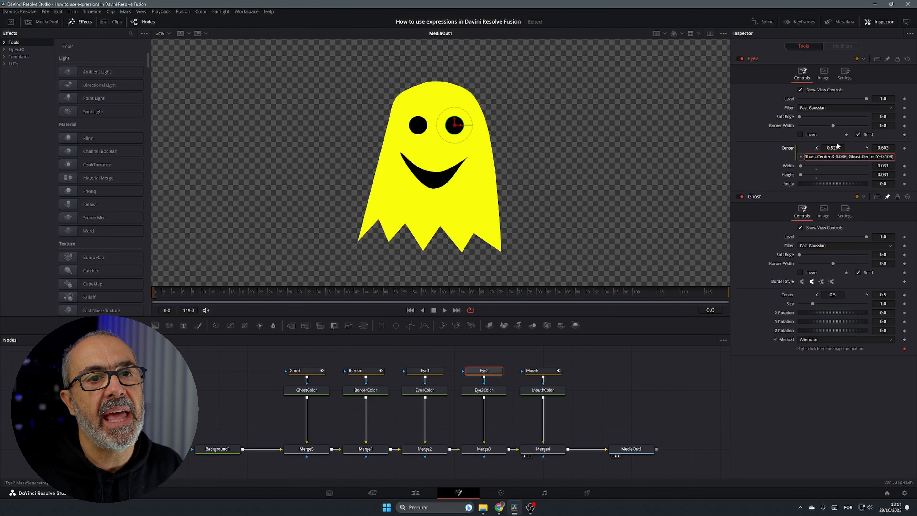
pyautogui.click(846, 157)
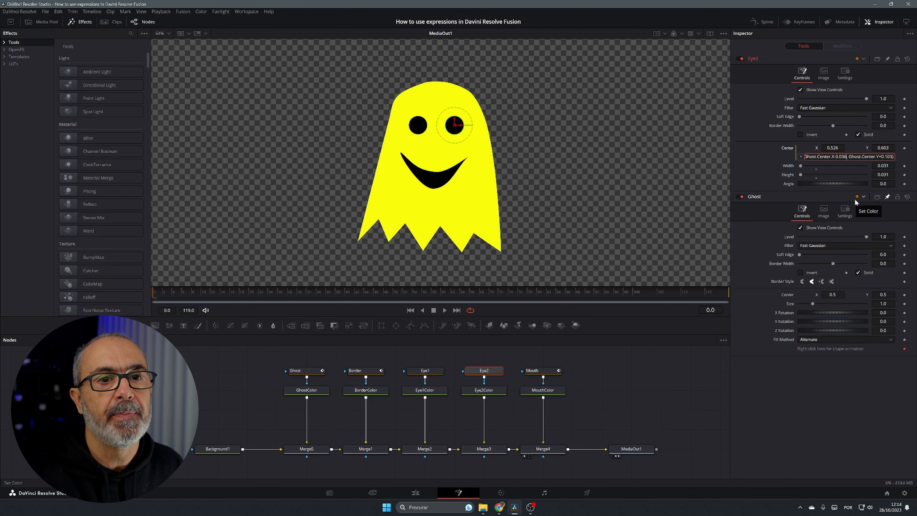
pyautogui.press('BackSpace')
pyautogui.press('BackSpace')
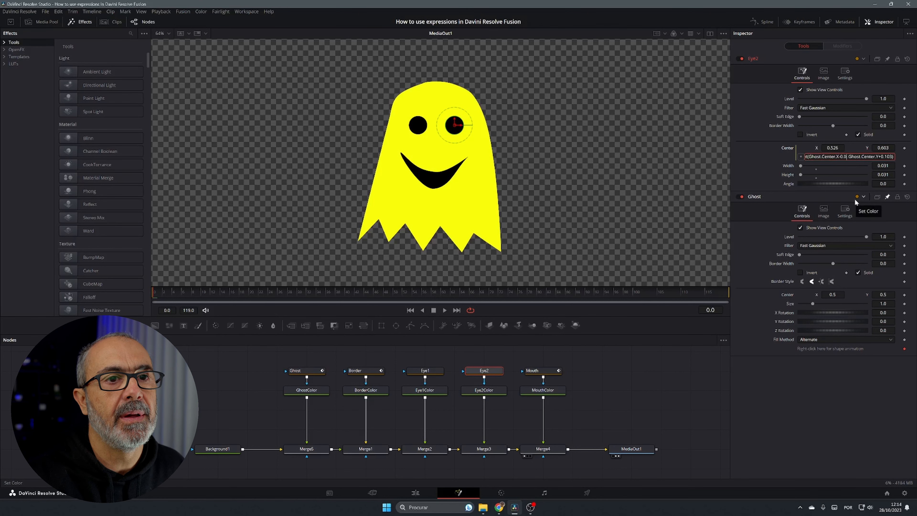
pyautogui.write('2')
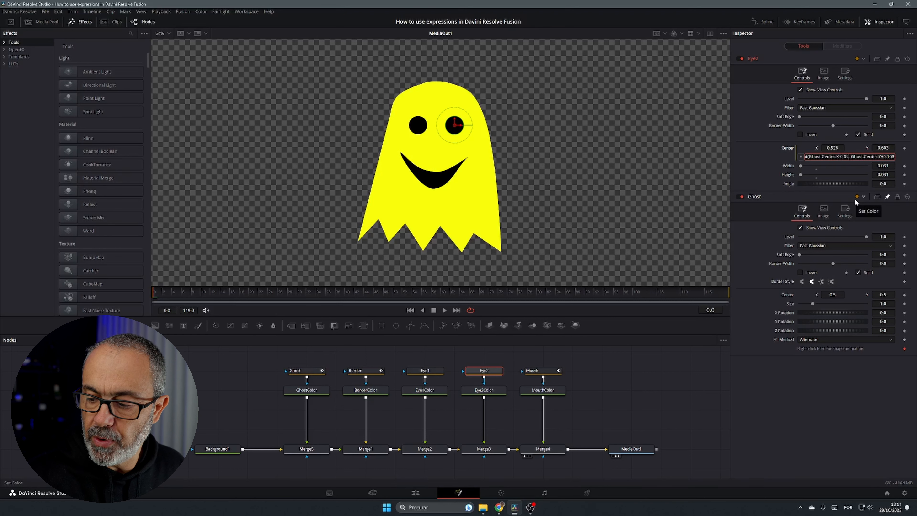
pyautogui.press('Tab')
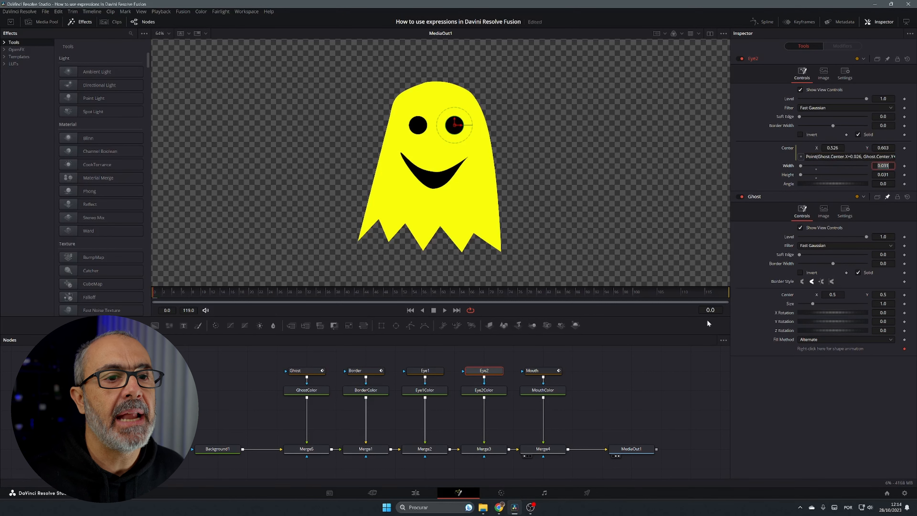
# Adjust Eye1's width and set it back to 0.031
pyautogui.moveTo(440, 160); pyautogui.dragTo(474, 162)
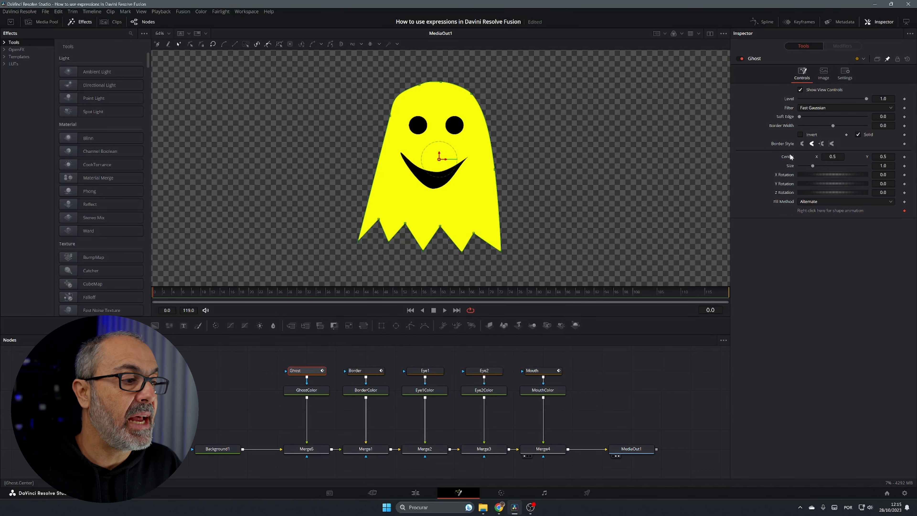
pyautogui.click(425, 371)
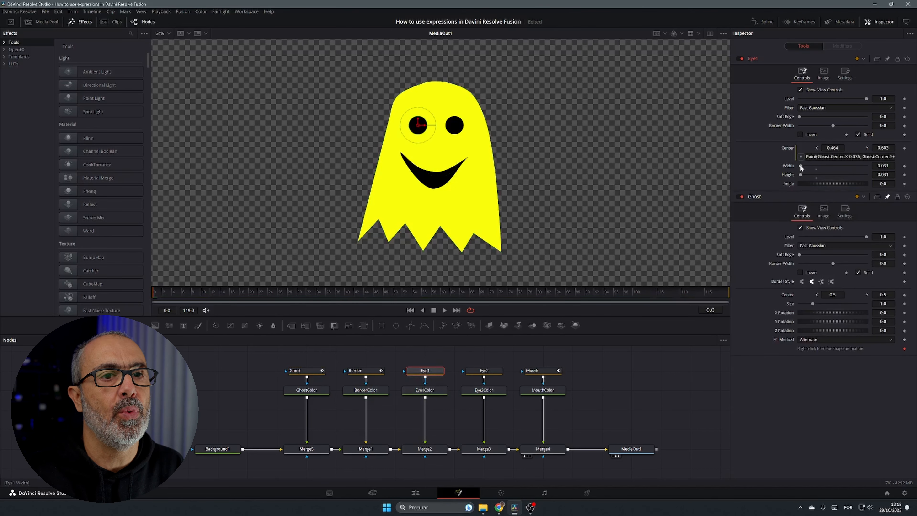
pyautogui.moveTo(800, 167); pyautogui.dragTo(801, 167)
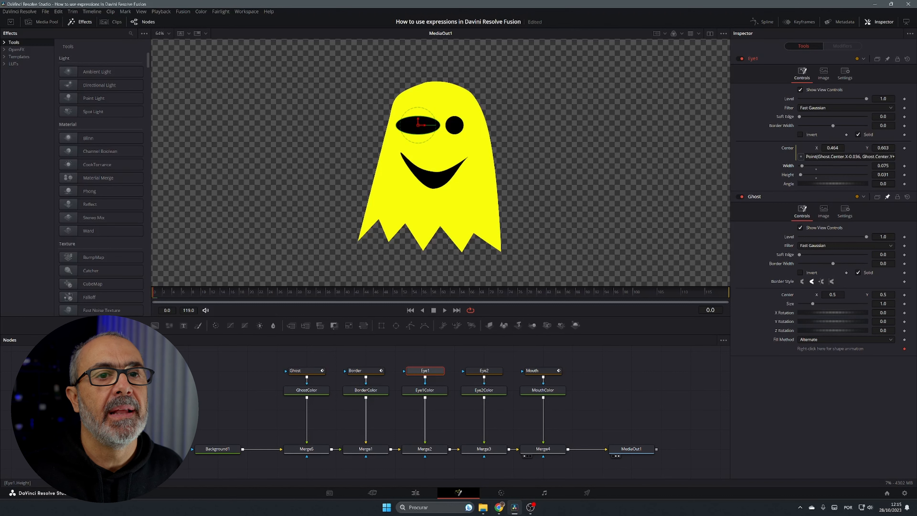
pyautogui.doubleClick(883, 166)
pyautogui.write('0.031')
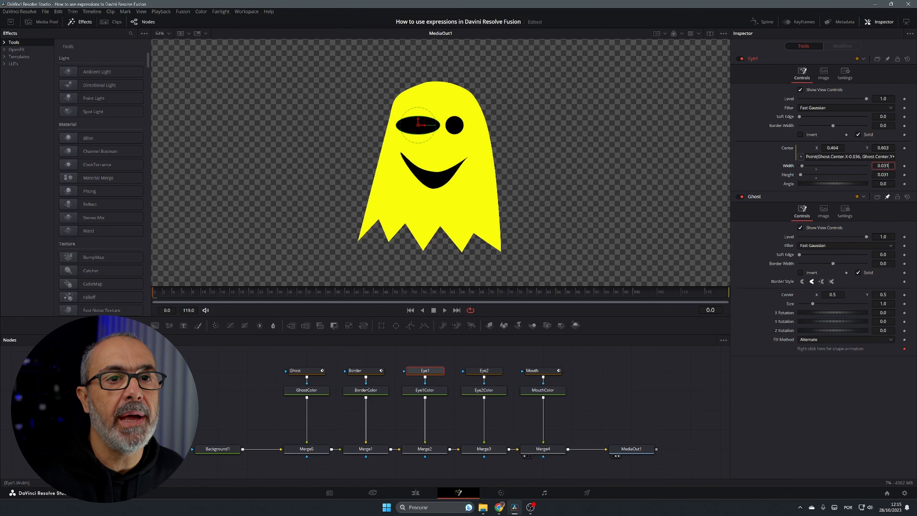
pyautogui.press('Tab')
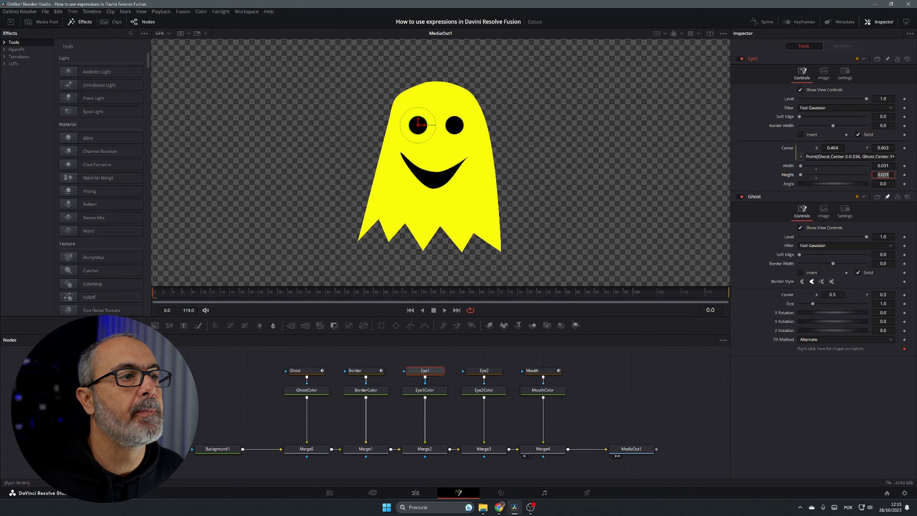
# Link Eye1's height to its Width with an expression and test it by dragging the width
pyautogui.rightClick(788, 175)
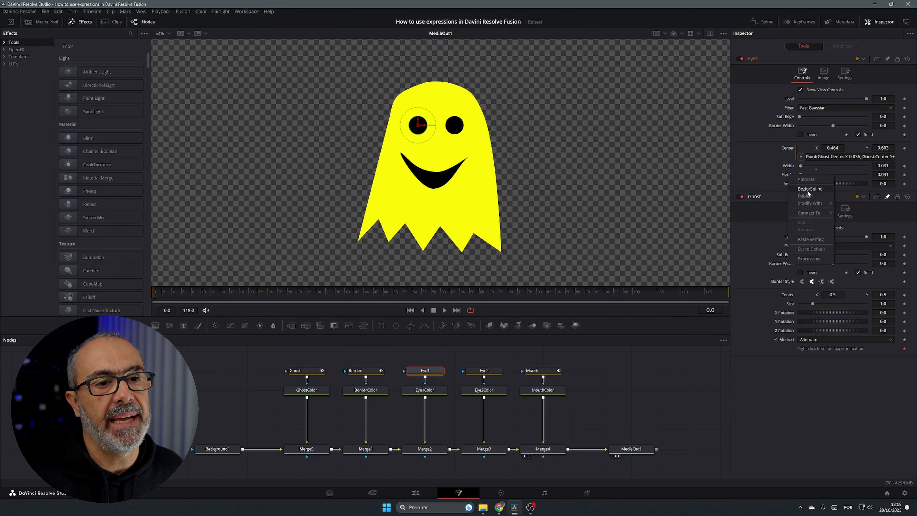
pyautogui.click(817, 256)
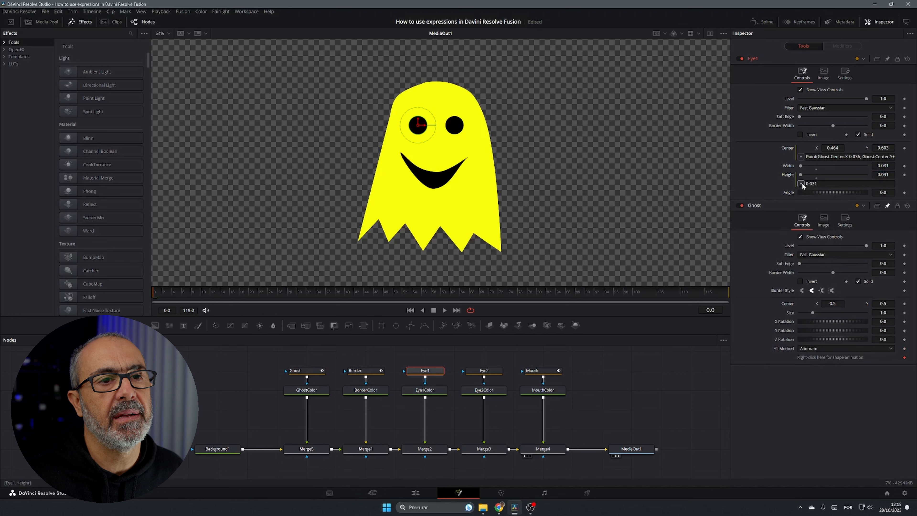
pyautogui.moveTo(794, 165); pyautogui.dragTo(790, 166)
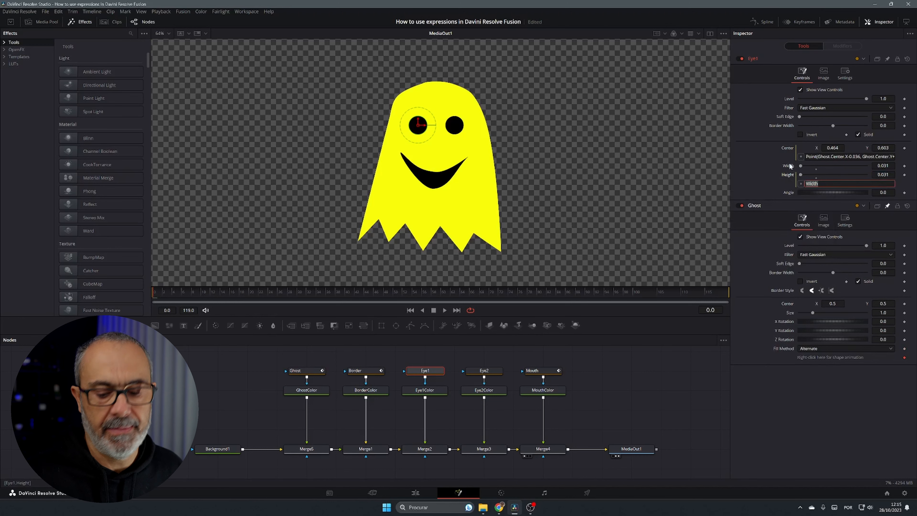
pyautogui.press('Tab')
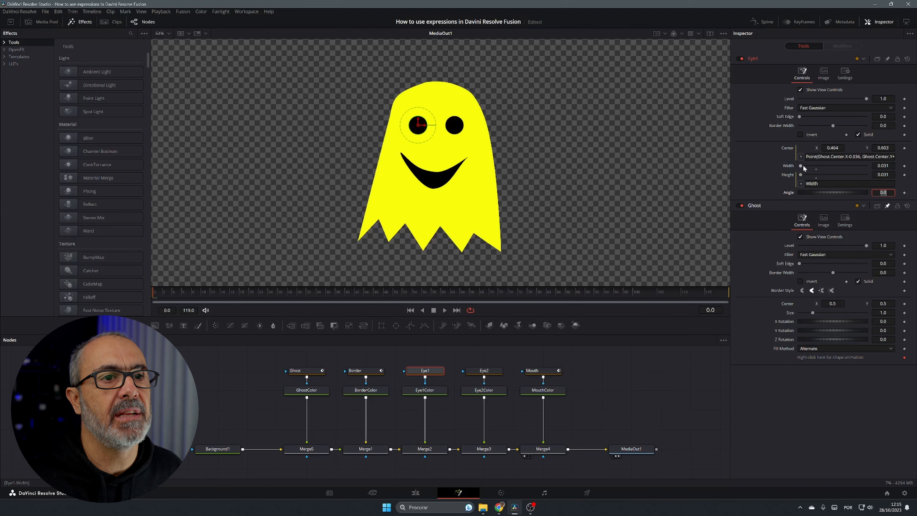
pyautogui.moveTo(800, 166); pyautogui.dragTo(802, 170)
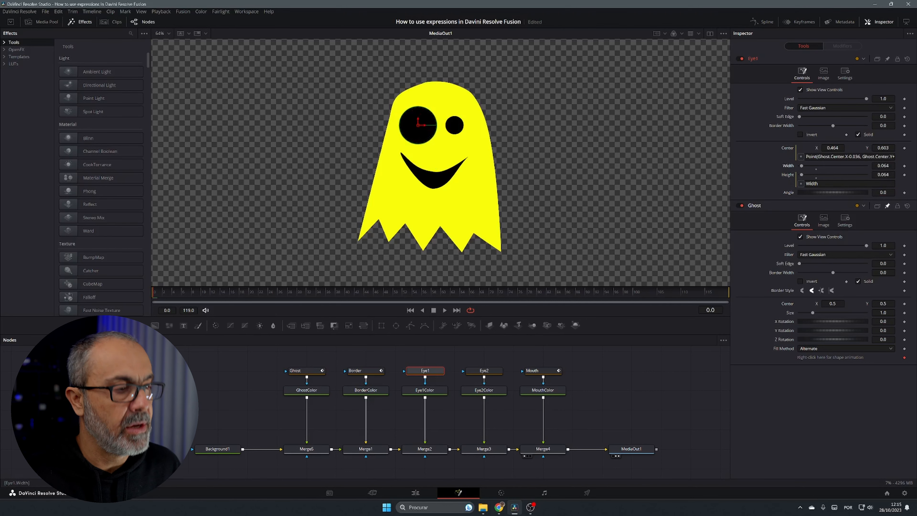
pyautogui.moveTo(801, 167); pyautogui.dragTo(800, 166)
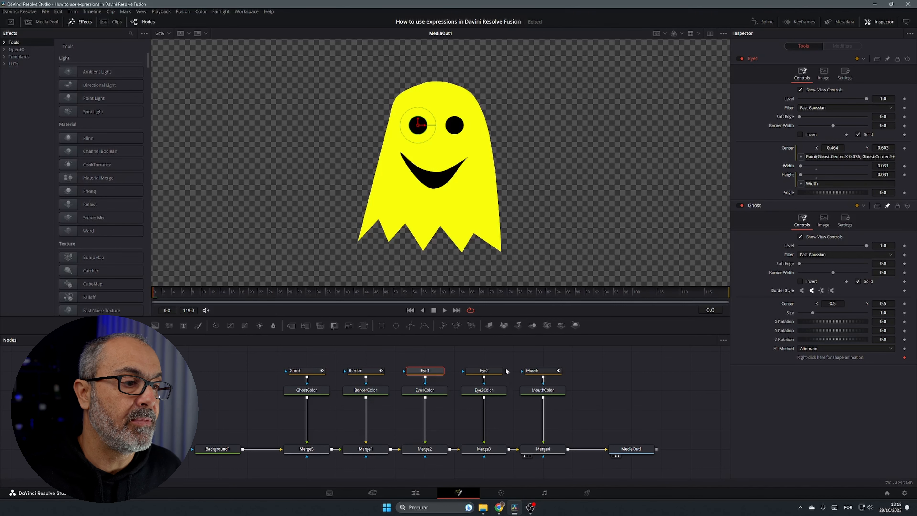
# Pin Eye1's controls in the inspector and link Eye2's width to Eye1.Width with an expression
pyautogui.click(487, 372)
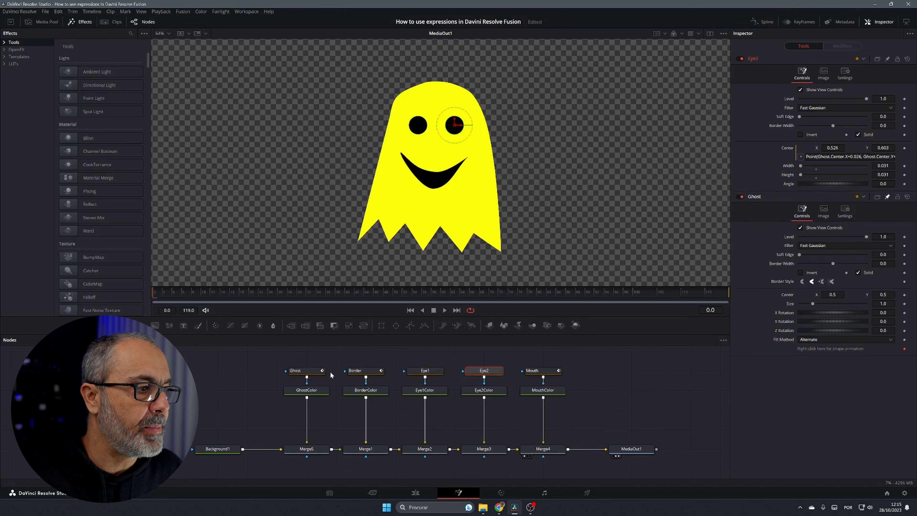
pyautogui.click(294, 372)
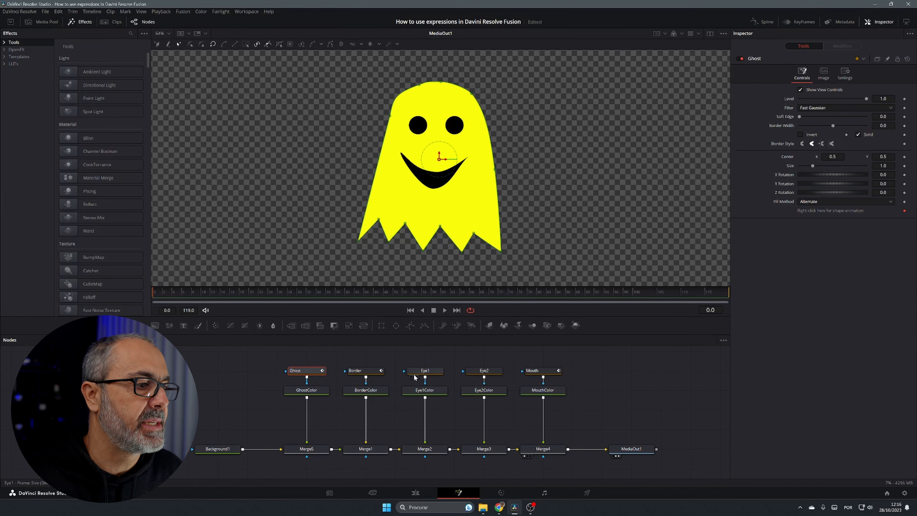
pyautogui.click(421, 372)
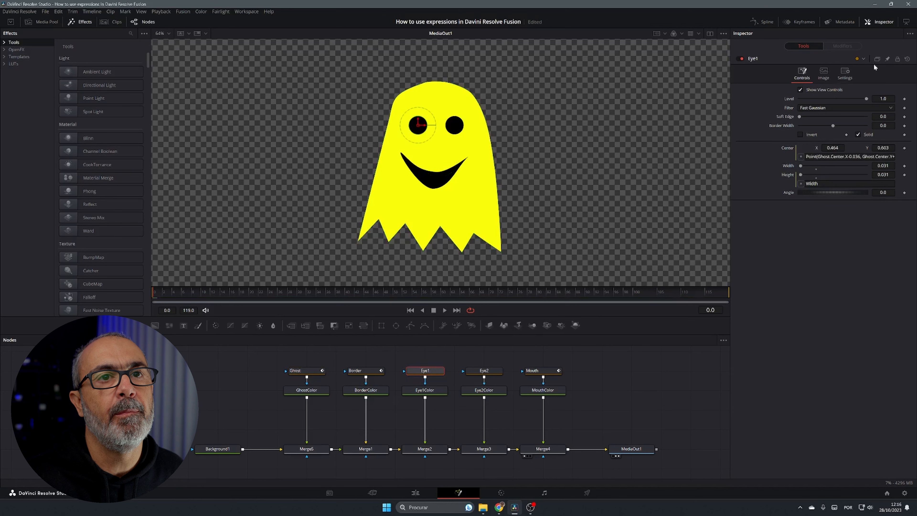
pyautogui.click(888, 59)
pyautogui.click(485, 371)
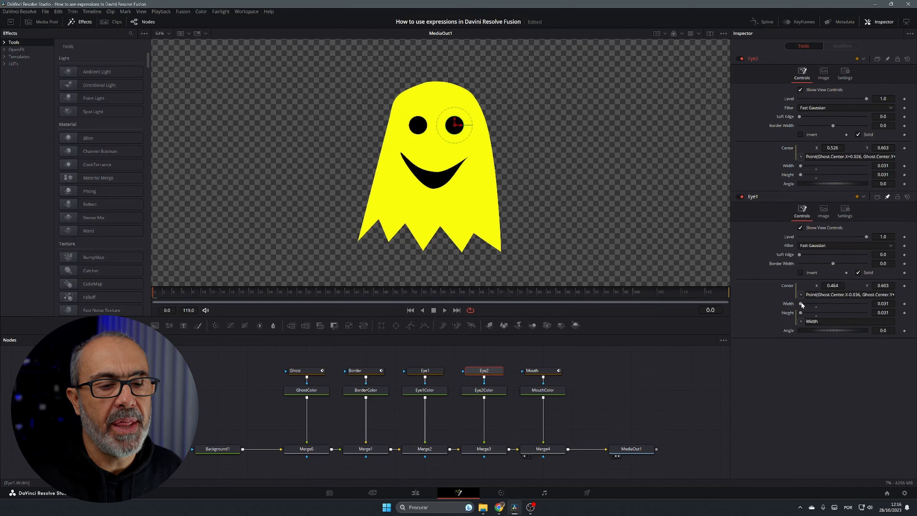
pyautogui.rightClick(788, 169)
pyautogui.click(814, 251)
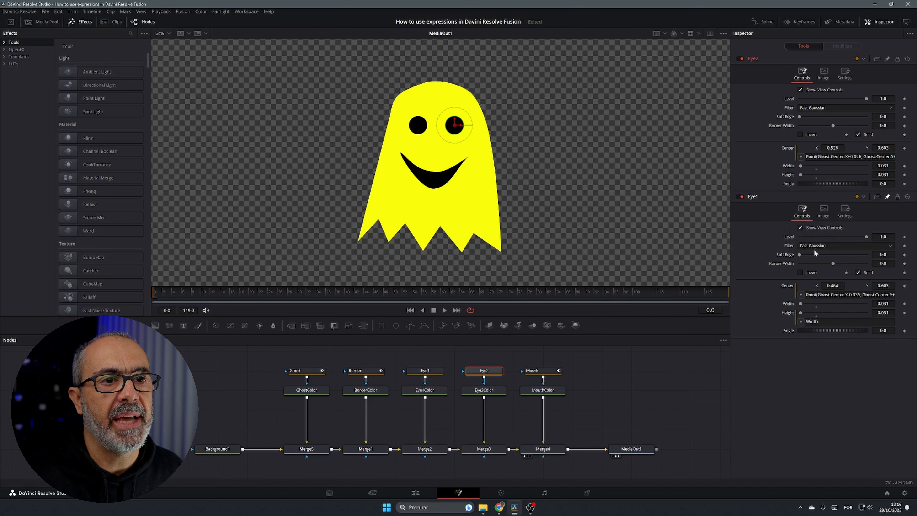
pyautogui.moveTo(801, 175); pyautogui.dragTo(789, 313)
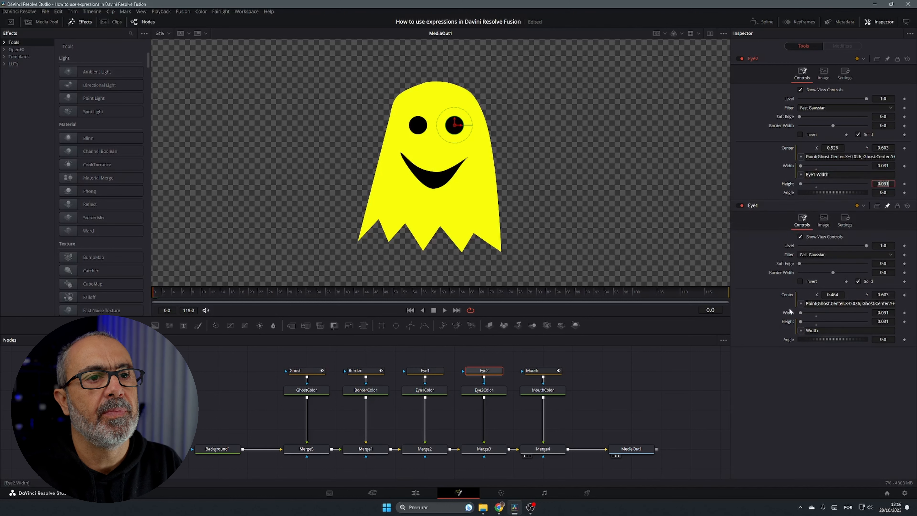
# Link Eye2's height to its own Width with an expression
pyautogui.rightClick(787, 182)
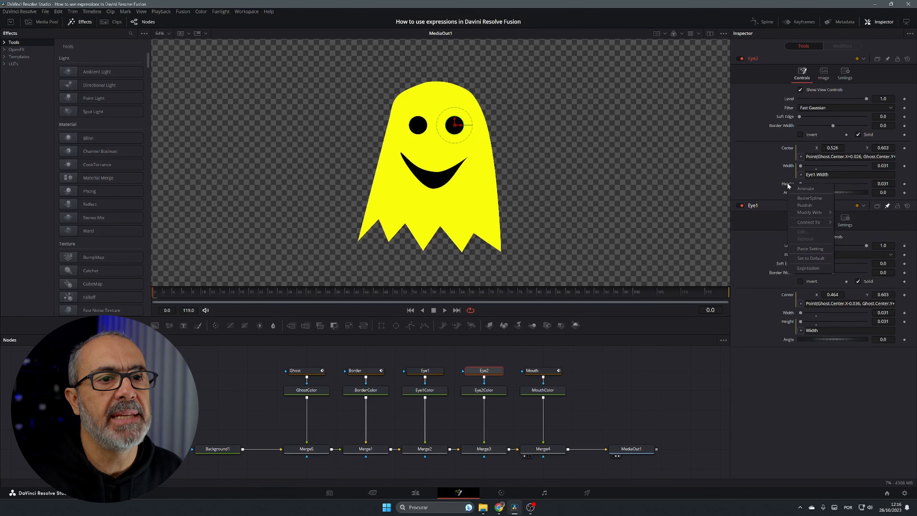
pyautogui.click(809, 267)
pyautogui.moveTo(800, 193); pyautogui.dragTo(789, 166)
pyautogui.press('Tab')
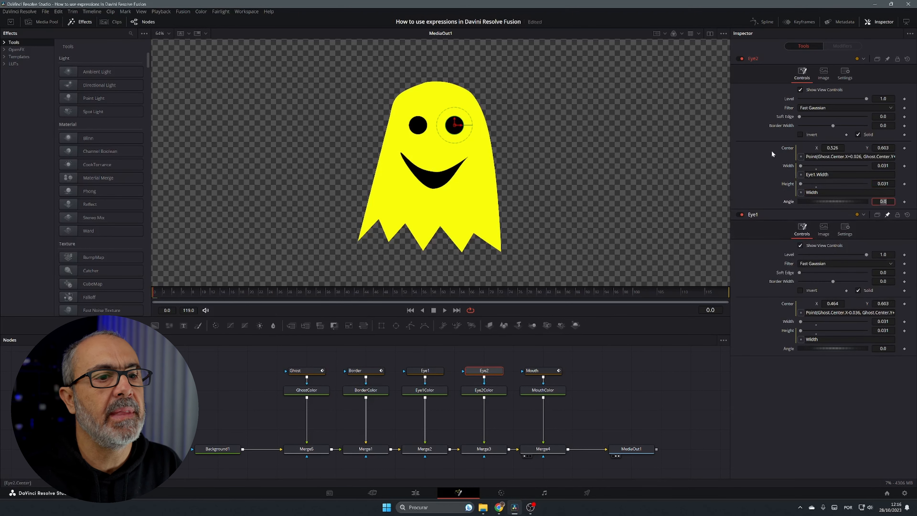
# Drag the Border's size and reset it to default
pyautogui.click(425, 370)
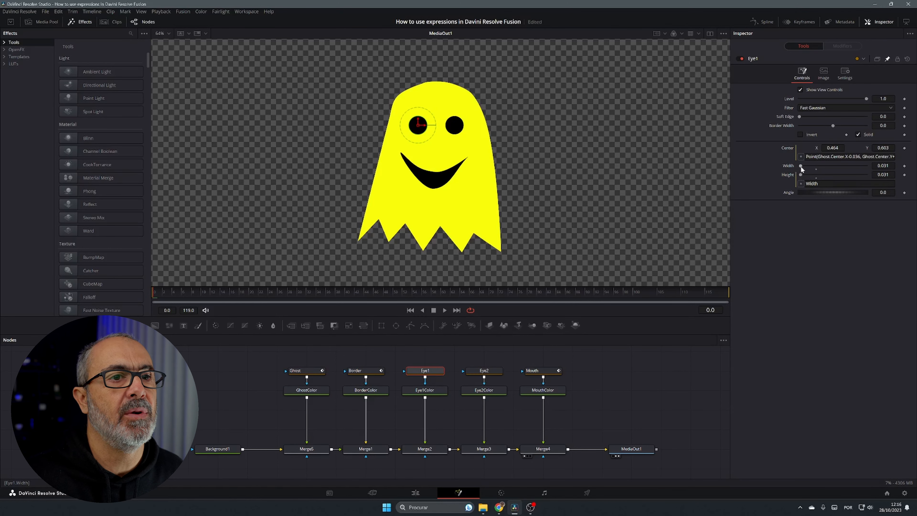
pyautogui.moveTo(800, 165); pyautogui.dragTo(800, 165)
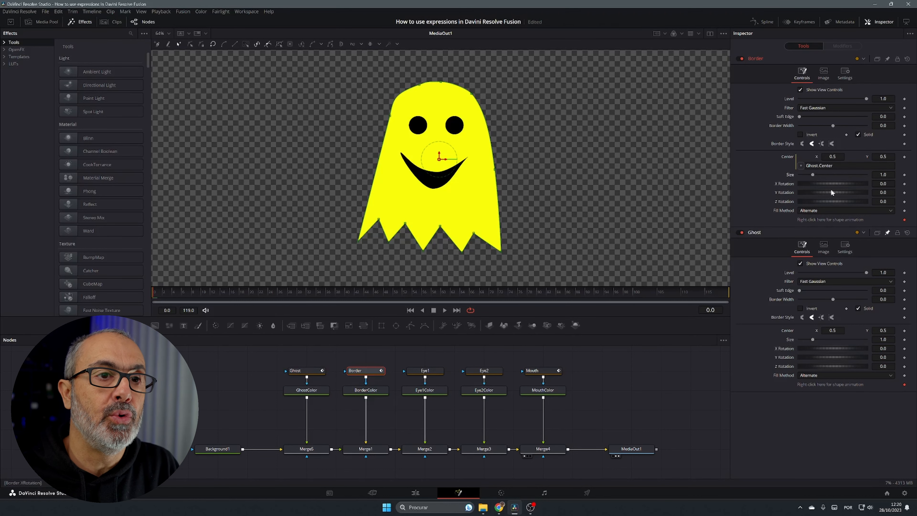
pyautogui.moveTo(813, 174); pyautogui.dragTo(814, 175)
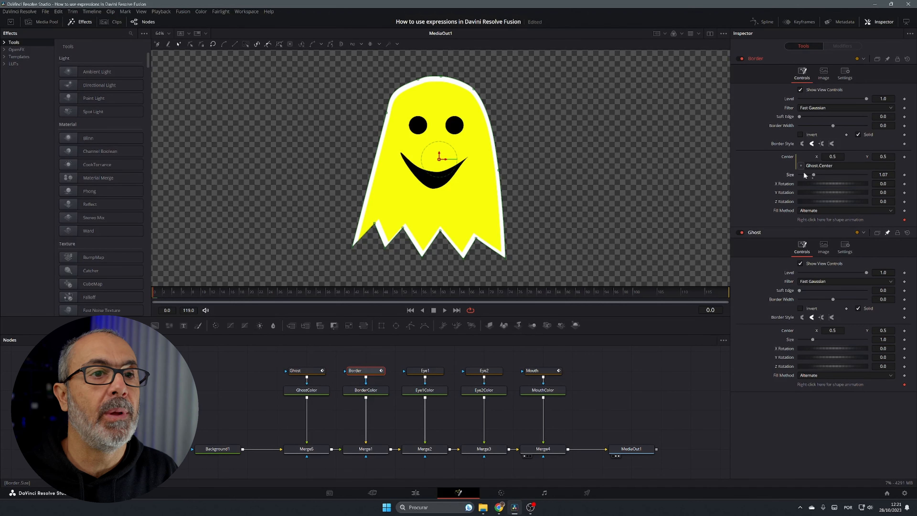
pyautogui.doubleClick(790, 175)
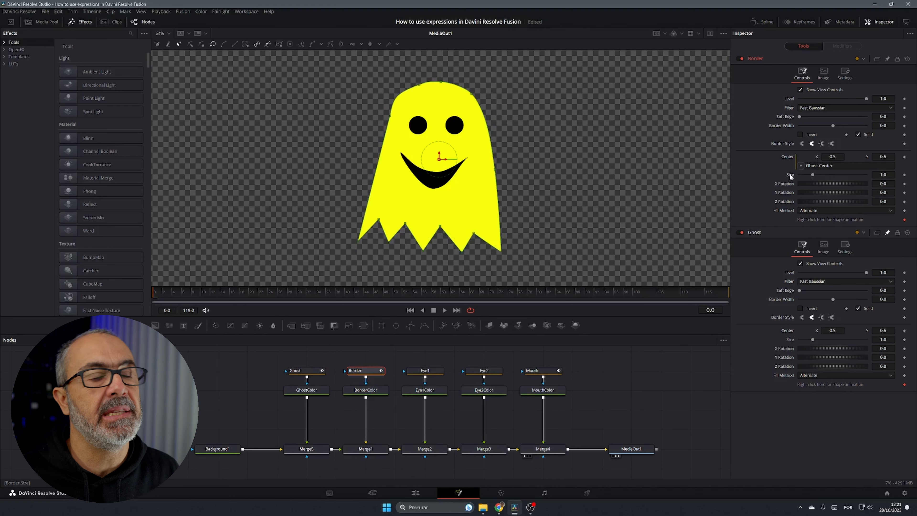
# Link the Border's size to the Ghost's size with the expression Ghost.Size+0.025
pyautogui.rightClick(790, 175)
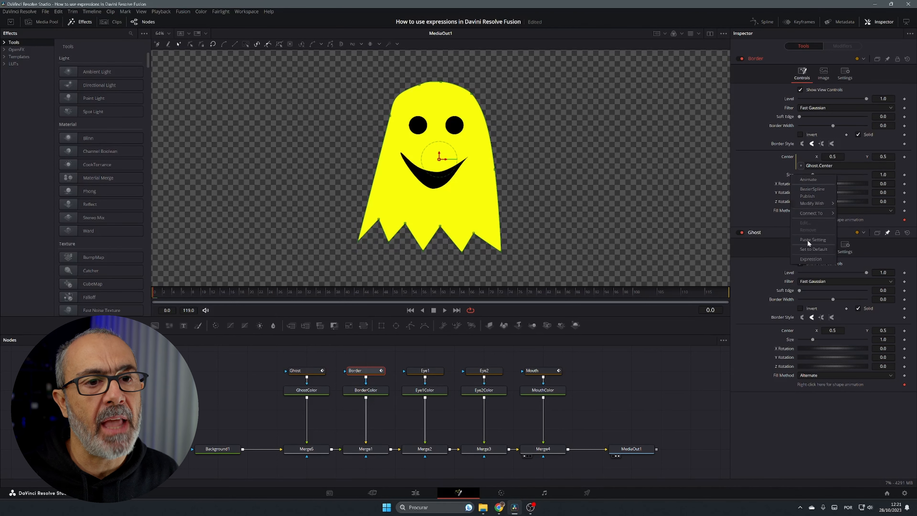
pyautogui.click(812, 262)
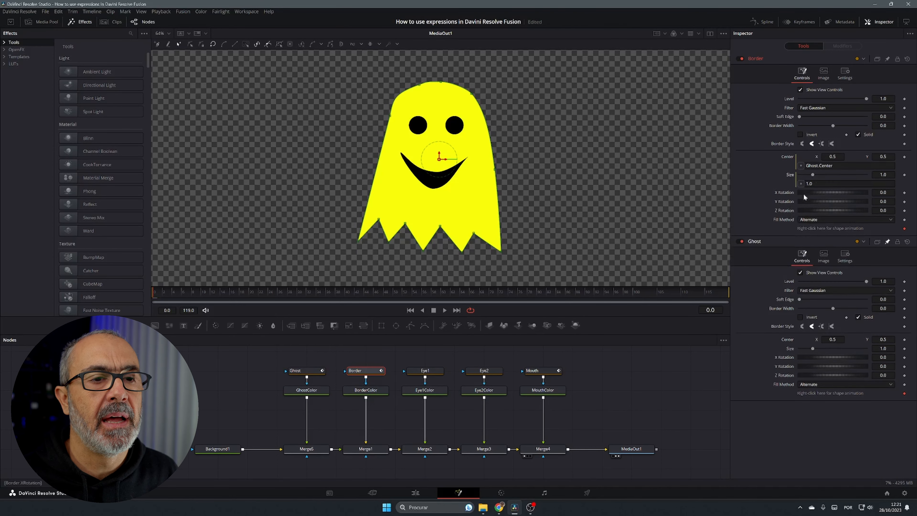
pyautogui.moveTo(801, 185); pyautogui.dragTo(790, 347)
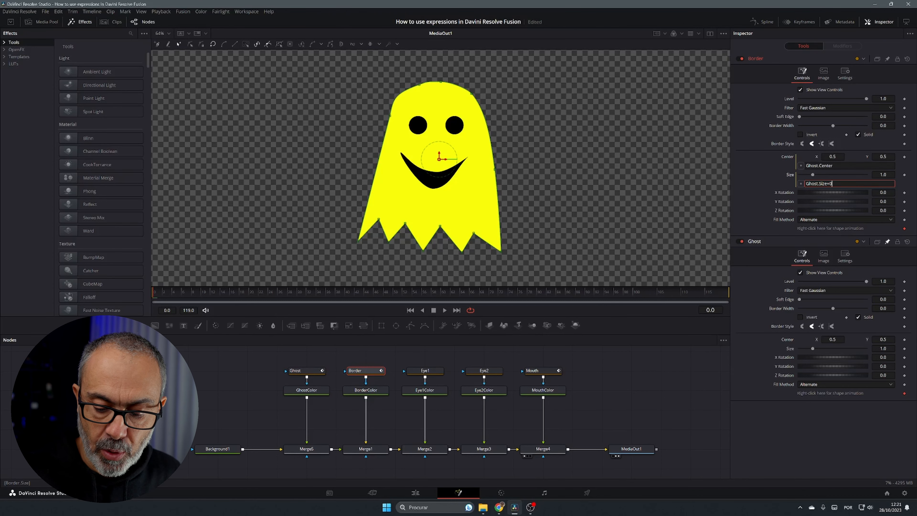
pyautogui.write('.025')
pyautogui.press('Tab')
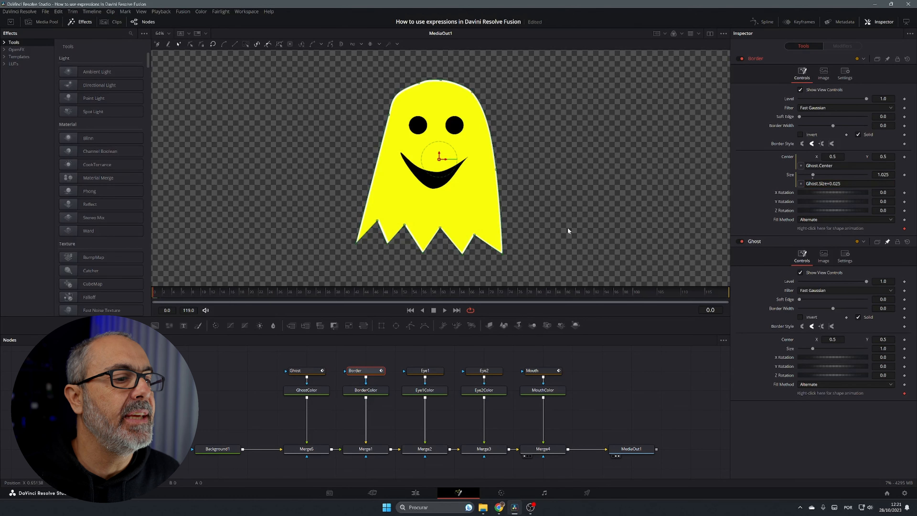
# Test the links by moving the Ghost's center and scaling its size, then reset the Ghost's size
pyautogui.click(634, 452)
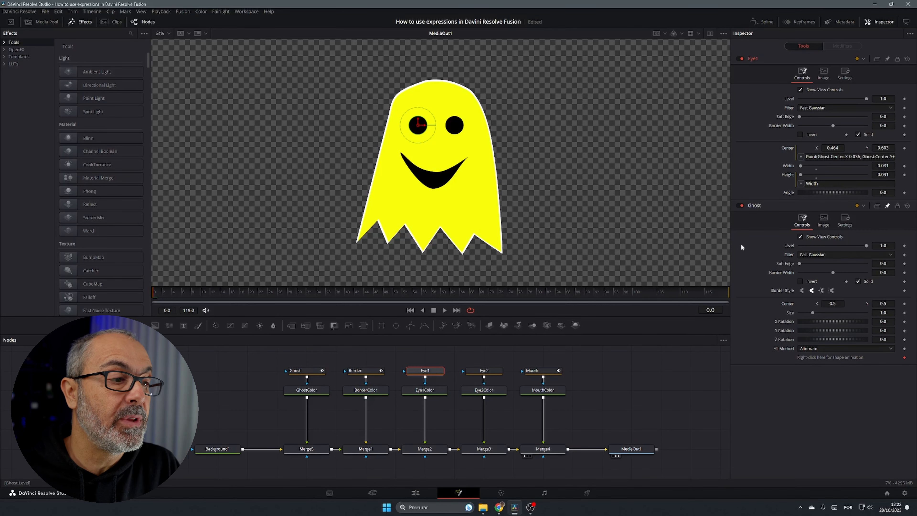
pyautogui.click(310, 372)
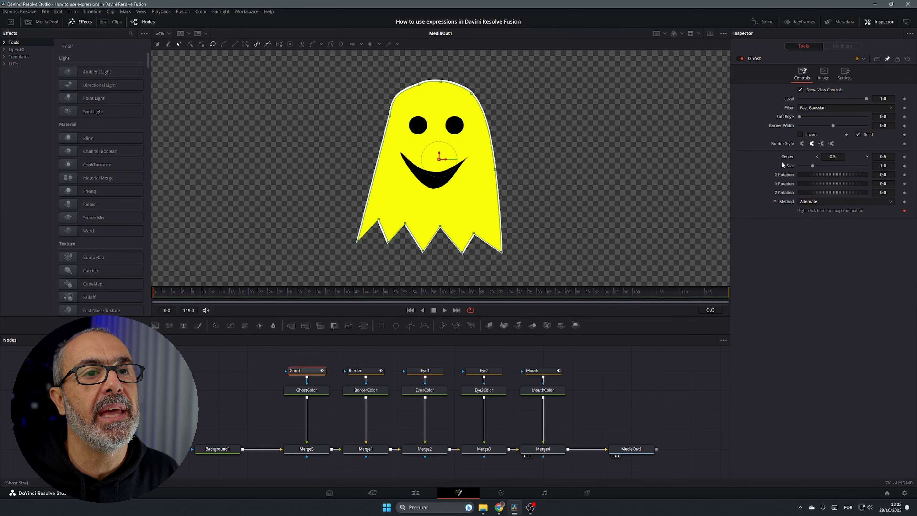
pyautogui.moveTo(832, 156); pyautogui.dragTo(807, 157)
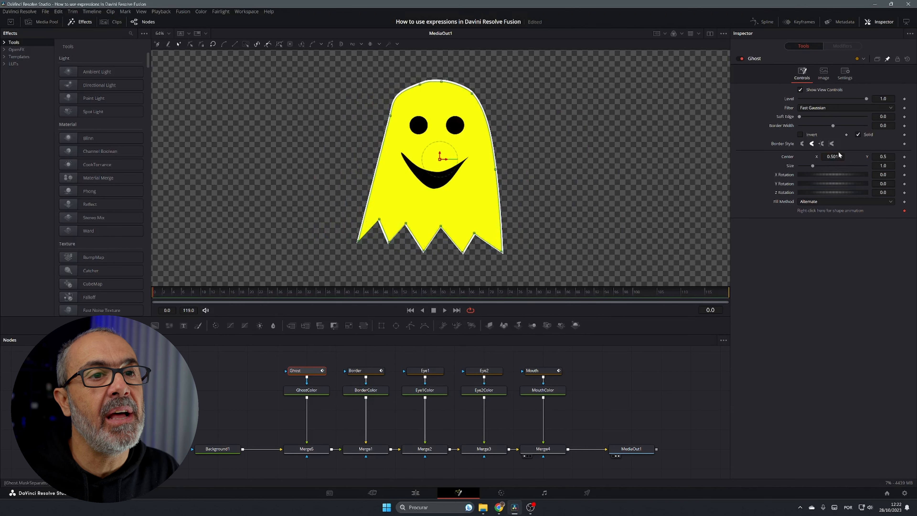
pyautogui.moveTo(811, 163); pyautogui.dragTo(814, 165)
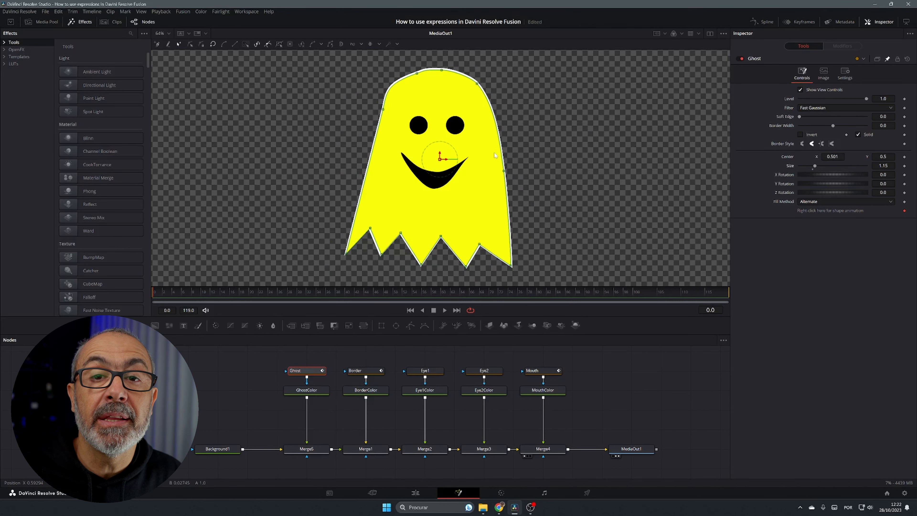
pyautogui.doubleClick(790, 166)
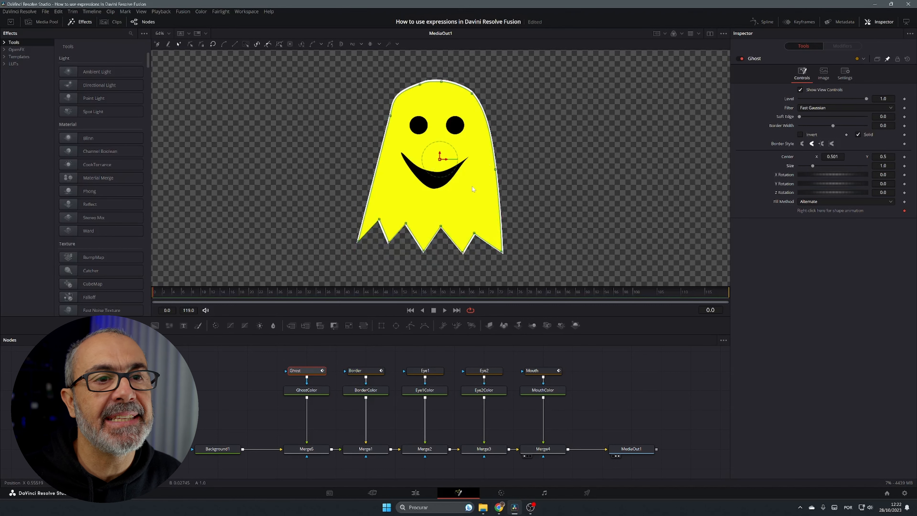
# Select the Mouth mask and link its size to Ghost.Size with an expression
pyautogui.click(543, 390)
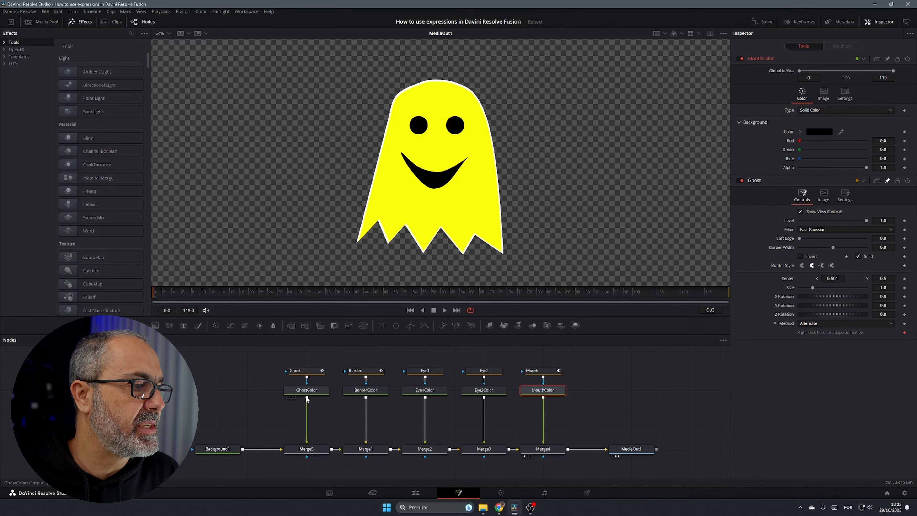
pyautogui.click(544, 373)
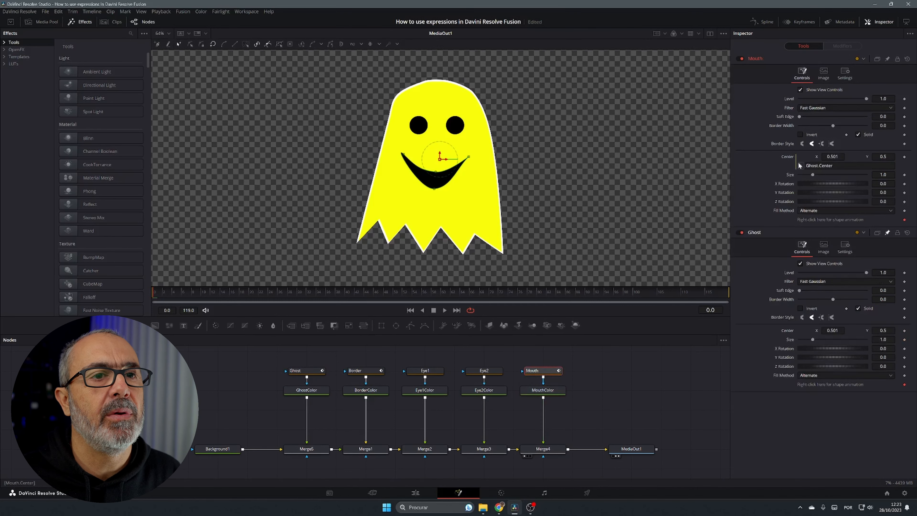
pyautogui.rightClick(790, 174)
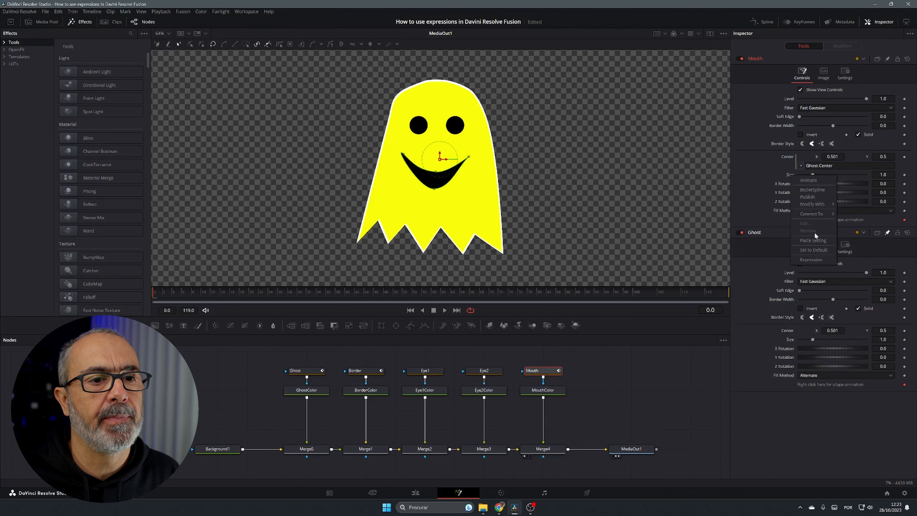
pyautogui.click(814, 257)
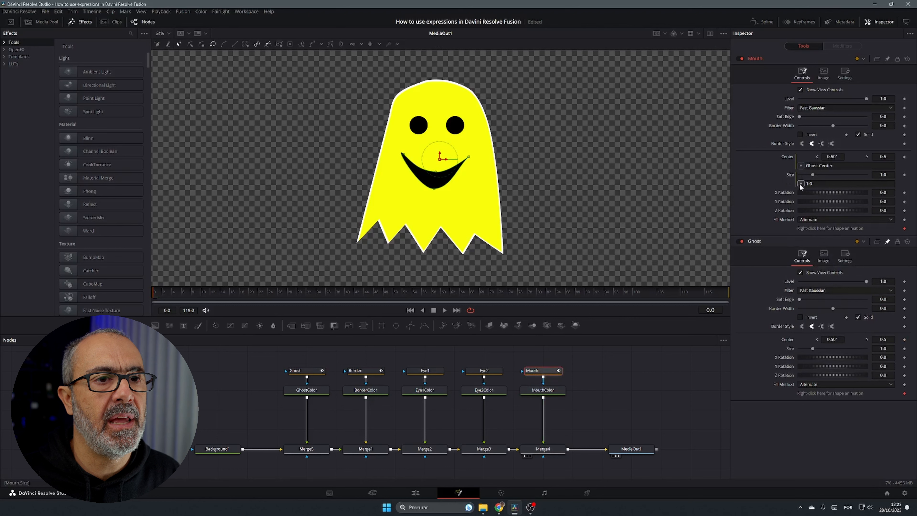
pyautogui.moveTo(801, 182); pyautogui.dragTo(815, 350)
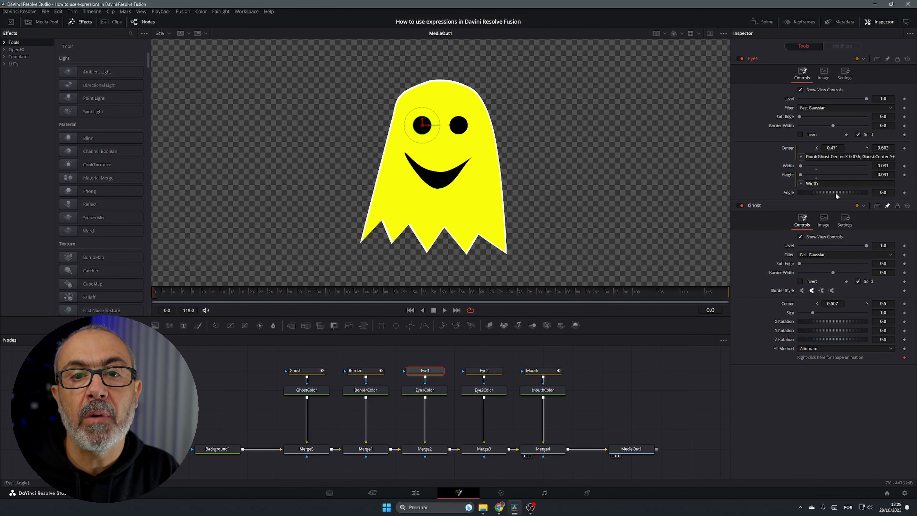
# Add an expression to Eye1's width, clear it, and link it to Ghost.Size
pyautogui.rightClick(788, 166)
pyautogui.click(812, 248)
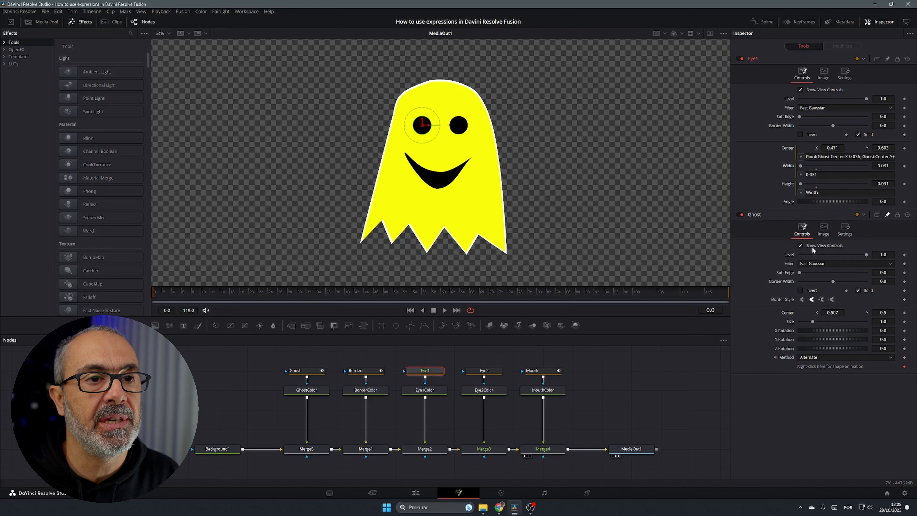
pyautogui.click(827, 174)
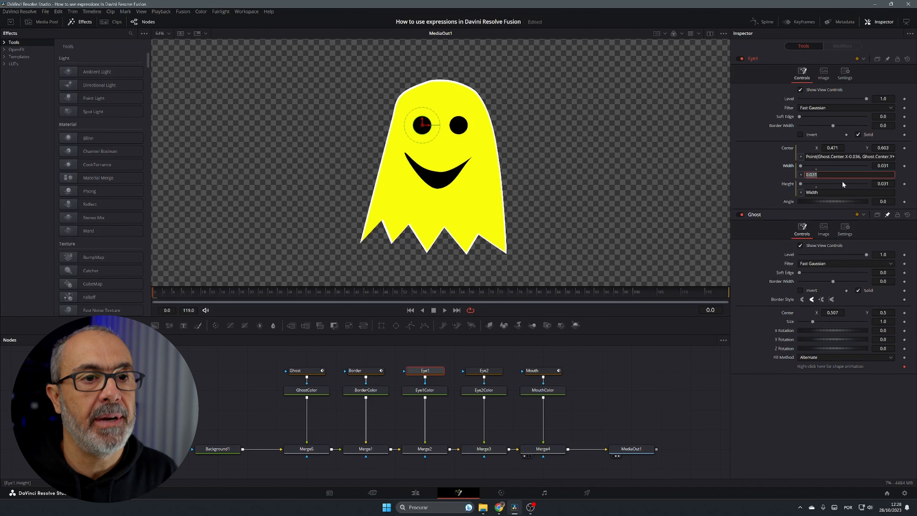
pyautogui.press('BackSpace')
pyautogui.moveTo(800, 175); pyautogui.dragTo(792, 322)
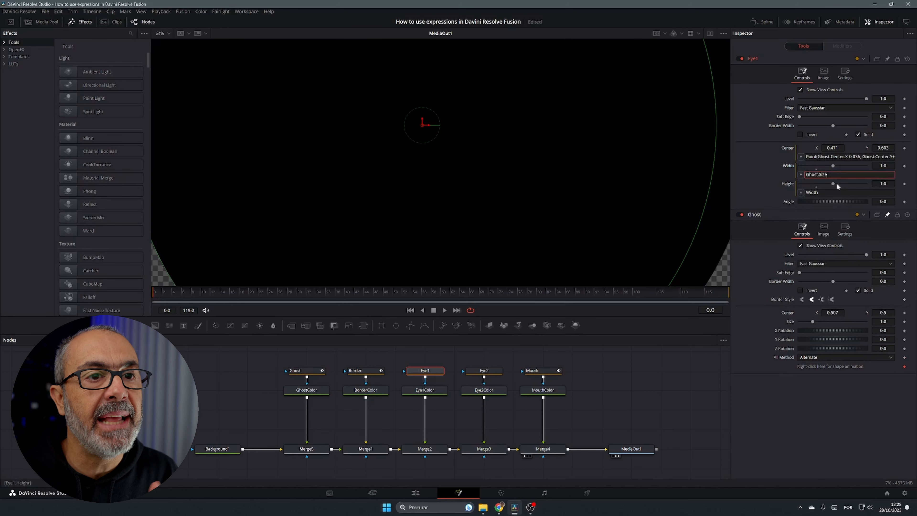